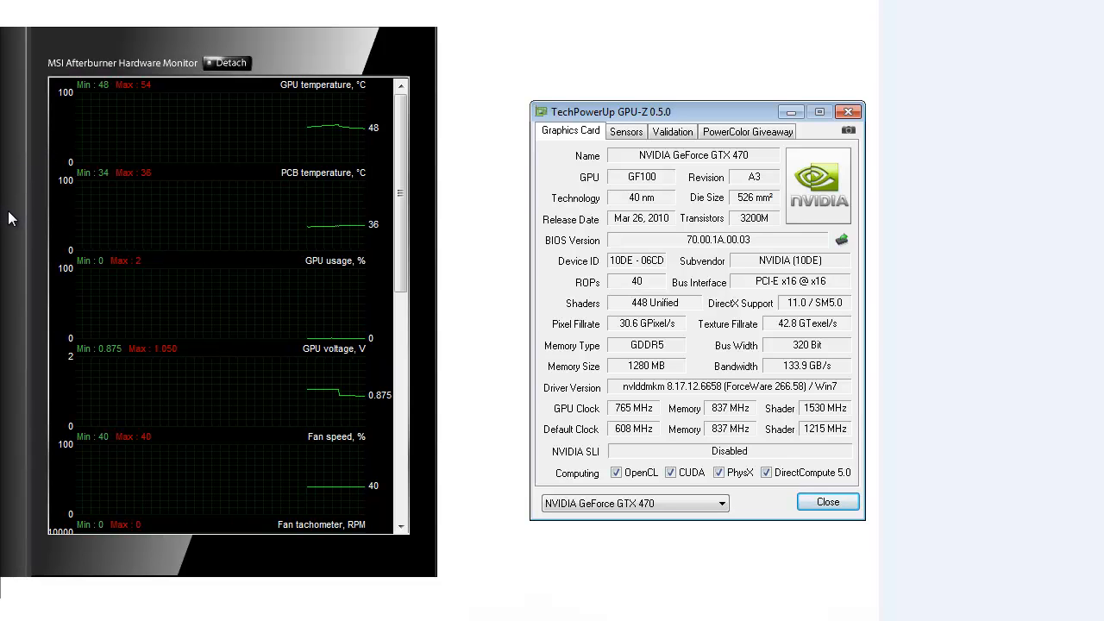
# Step: Arrange the Afterburner and GPU-Z windows side by side and examine the graphics card's clocks, memory and shader details
pyautogui.moveTo(323, 46); pyautogui.dragTo(326, 47)
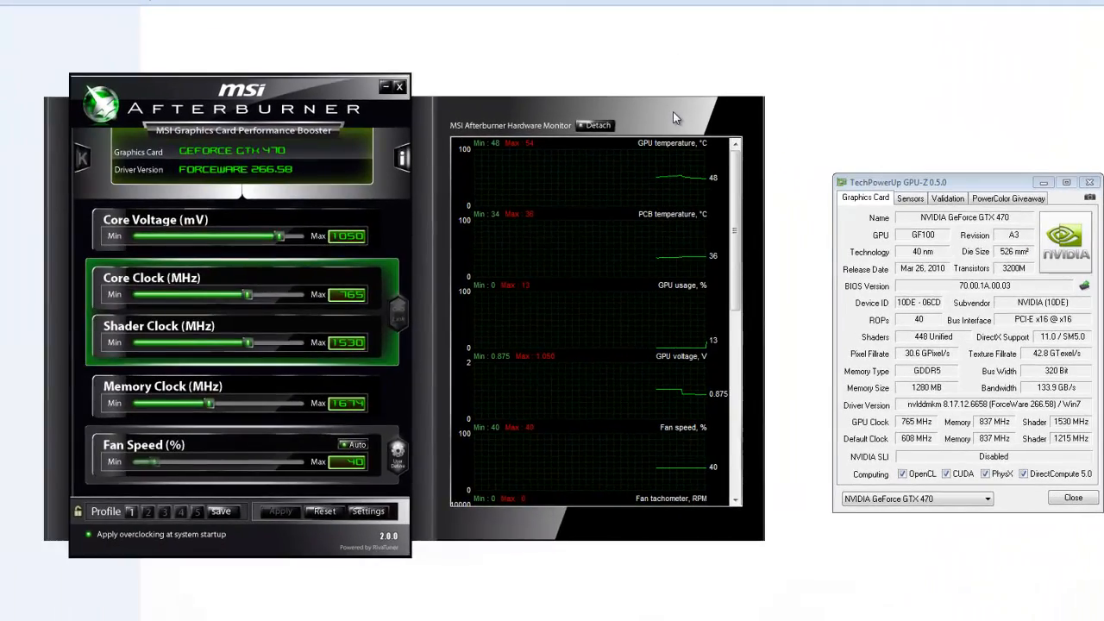
pyautogui.moveTo(675, 119); pyautogui.dragTo(632, 114)
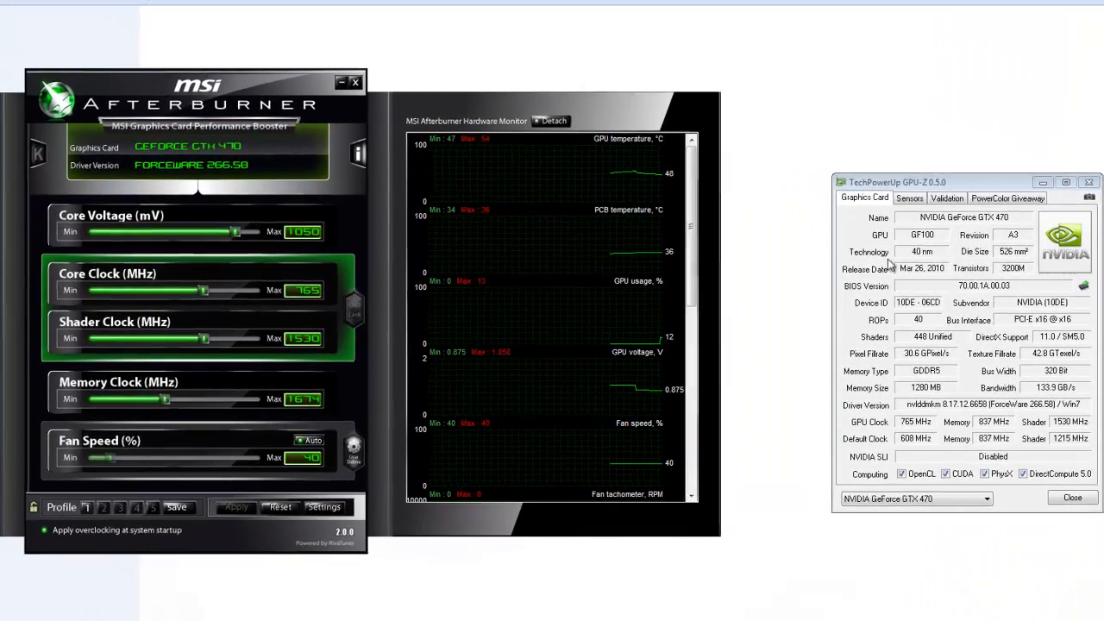
pyautogui.moveTo(950, 178); pyautogui.dragTo(902, 172)
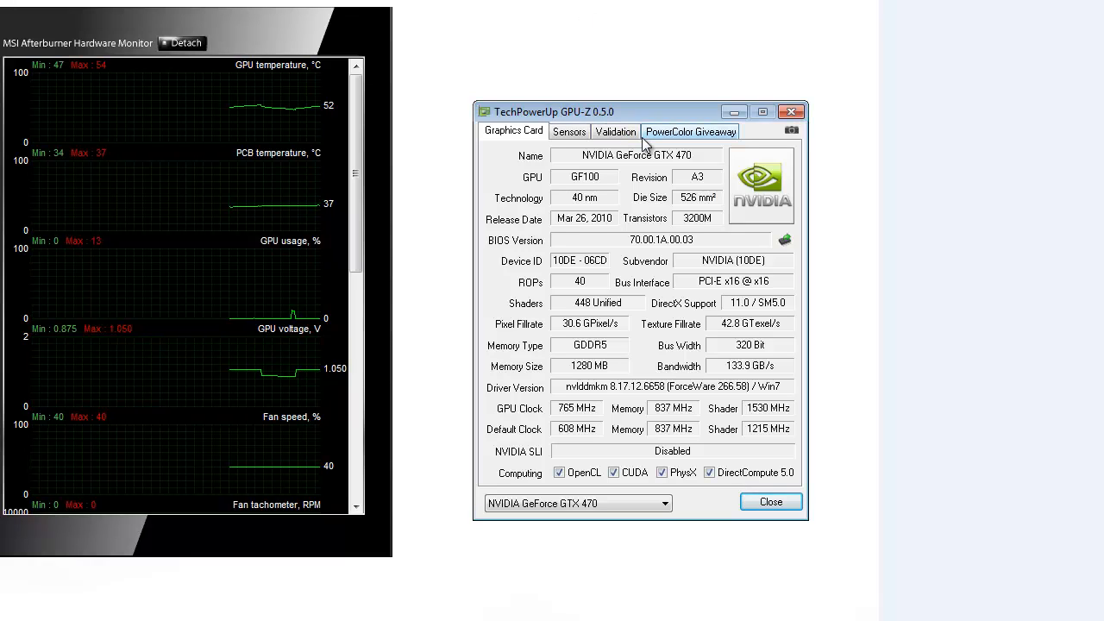
pyautogui.moveTo(701, 163)
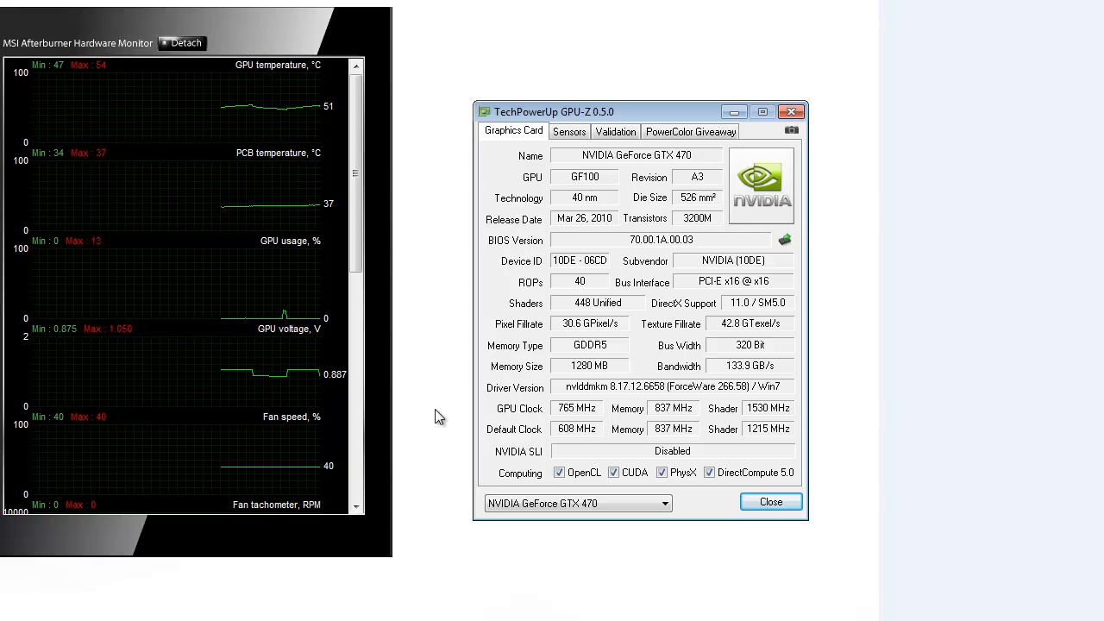
pyautogui.moveTo(572, 412)
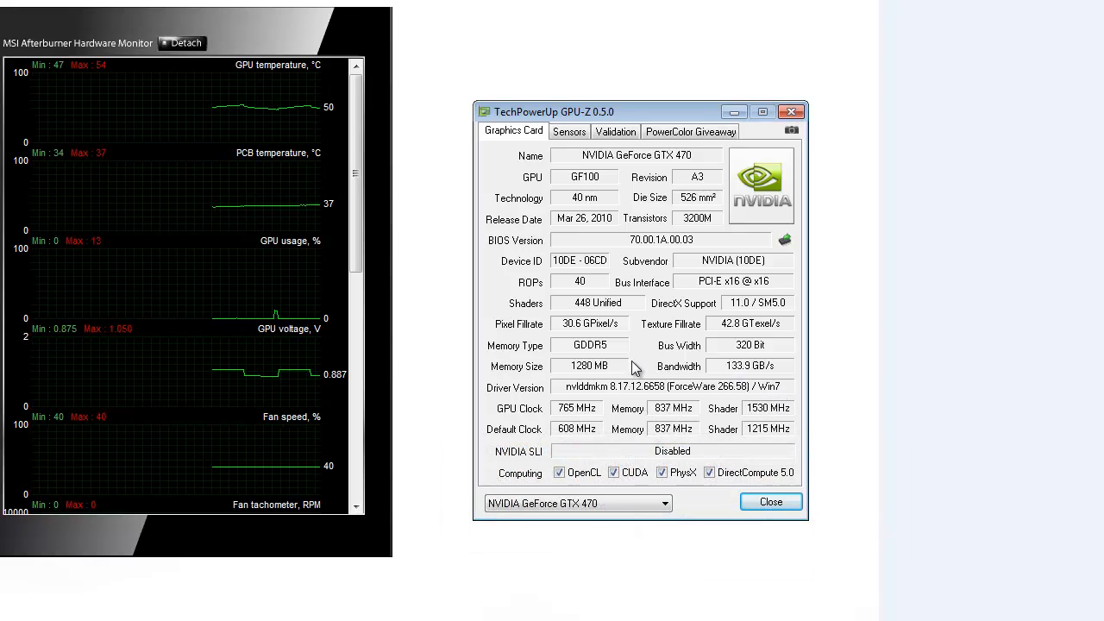
pyautogui.moveTo(553, 336)
pyautogui.moveTo(746, 332)
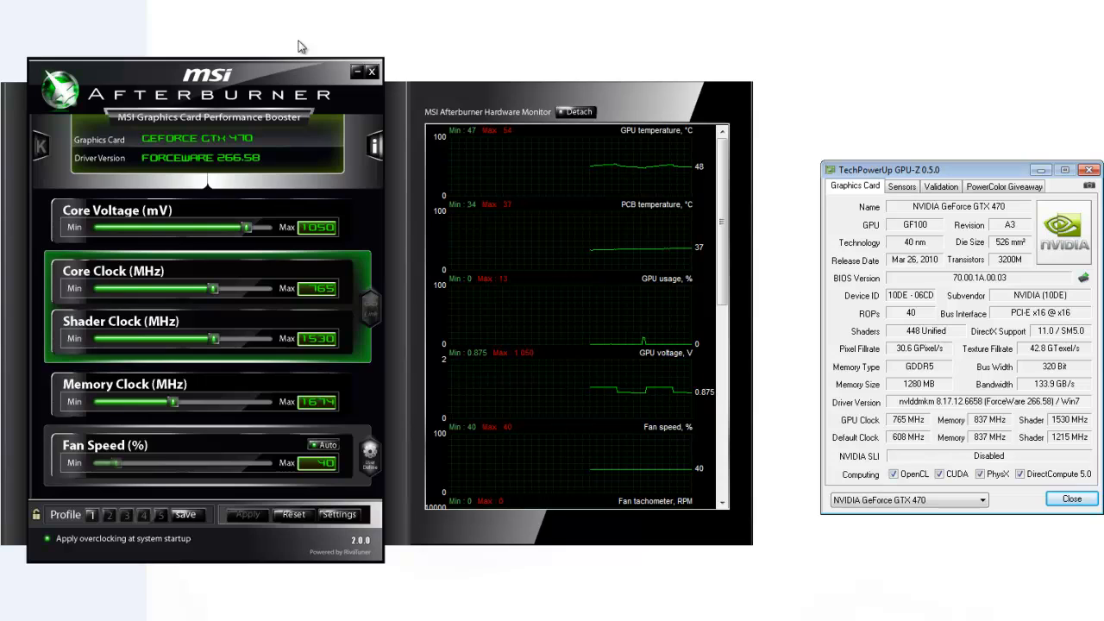
# Step: View the system information for the display device and highlight the active 3D process, closing the information window when done
pyautogui.click(375, 146)
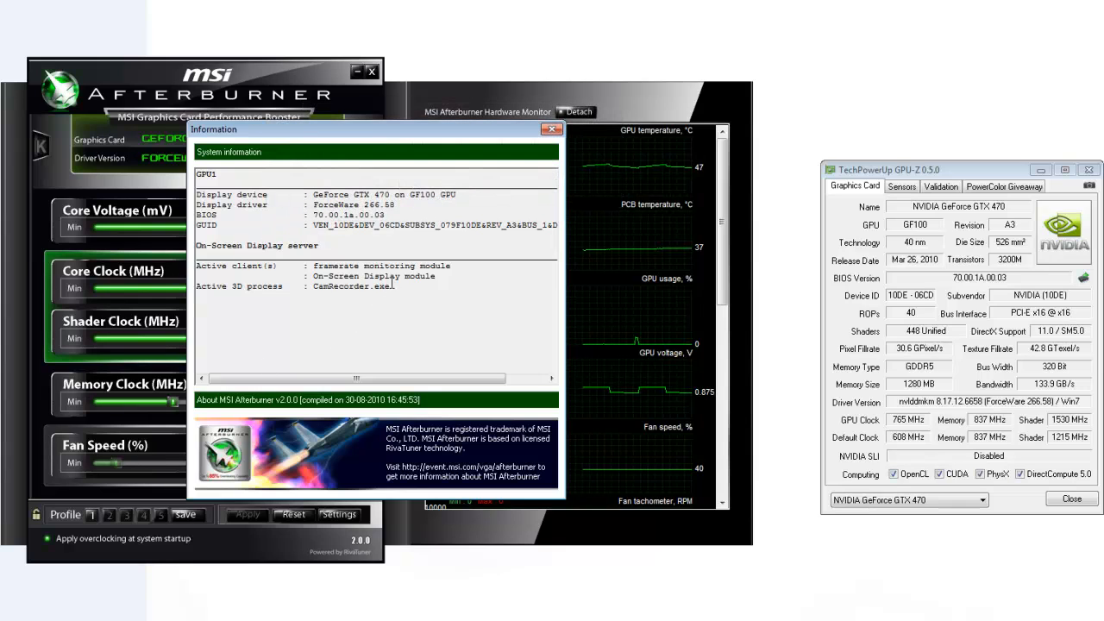
pyautogui.moveTo(394, 286); pyautogui.dragTo(313, 290)
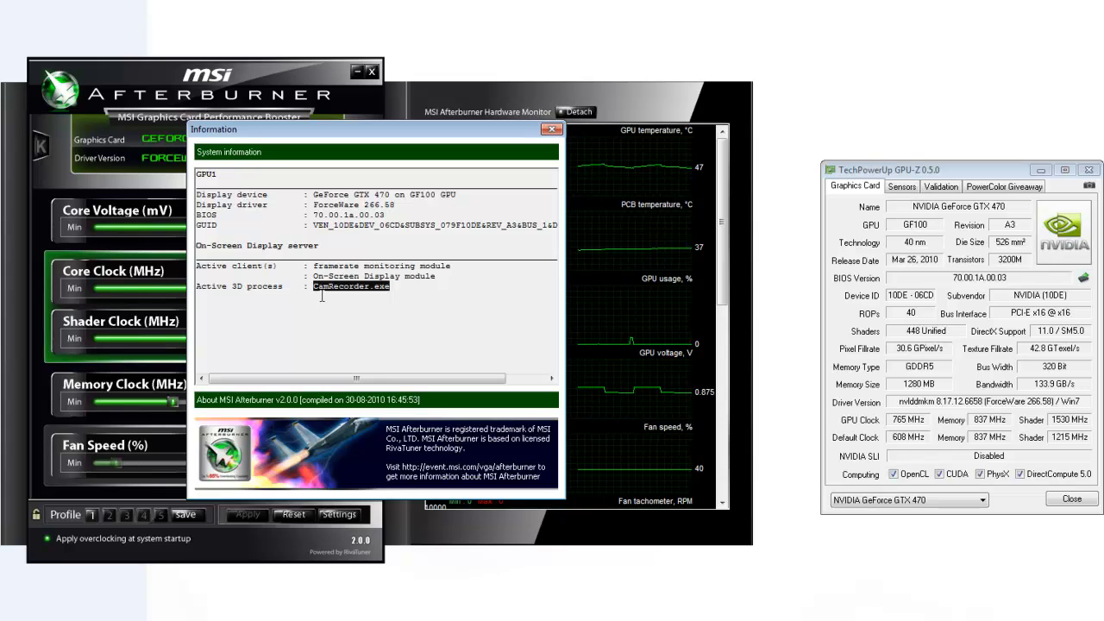
pyautogui.click(552, 130)
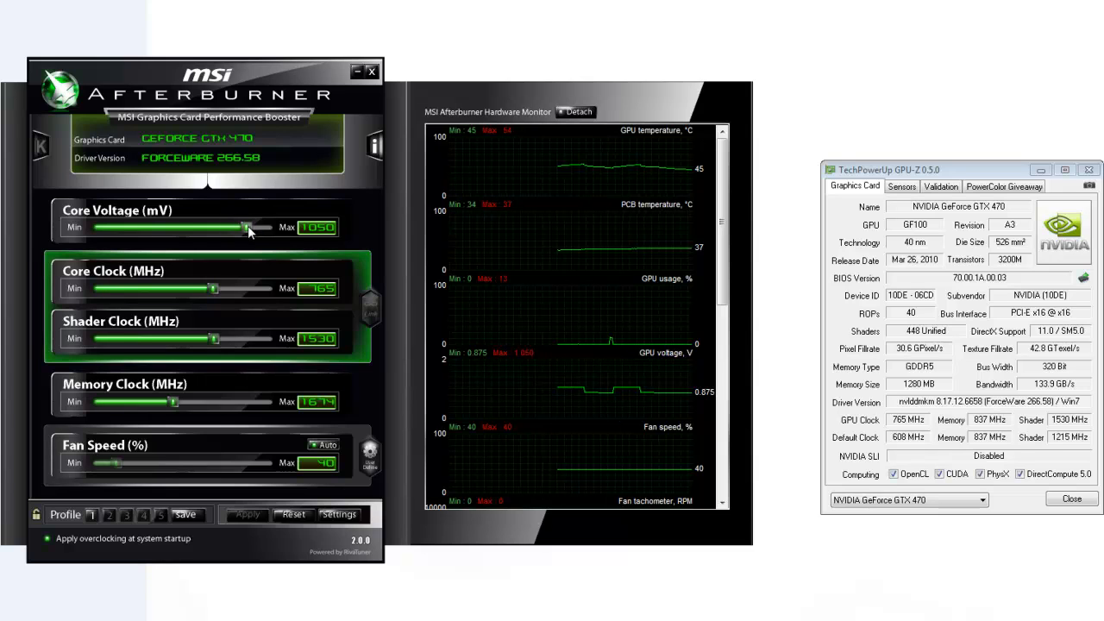
# Step: Raise the core clock to 768 MHz and the memory clock to 1754 MHz
pyautogui.moveTo(247, 227)
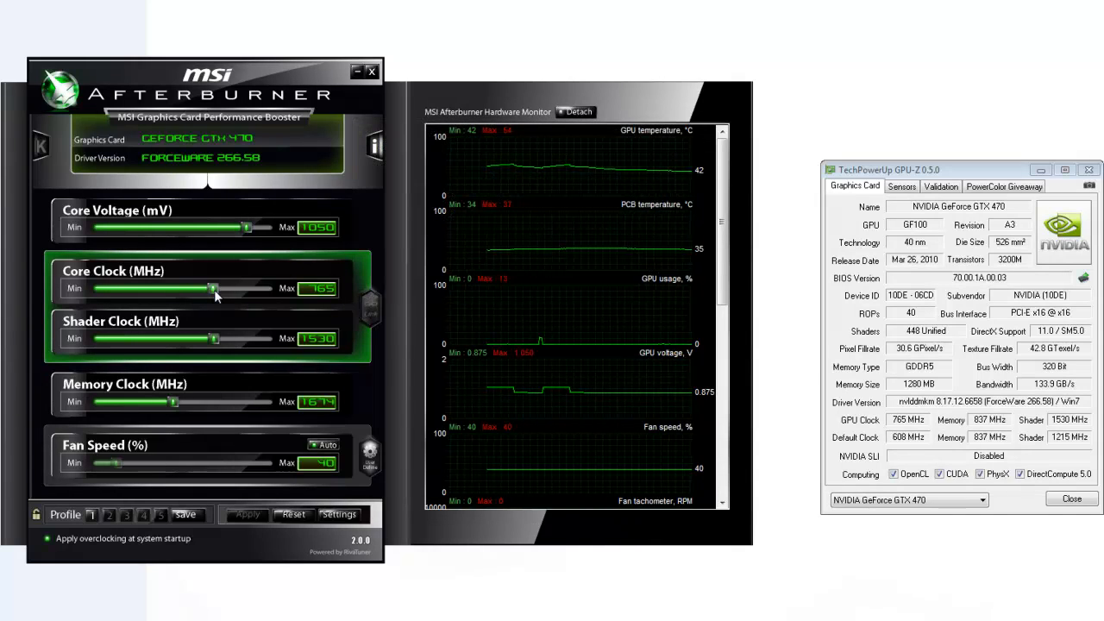
pyautogui.press('Right')
pyautogui.press('Right')
pyautogui.press('Right')
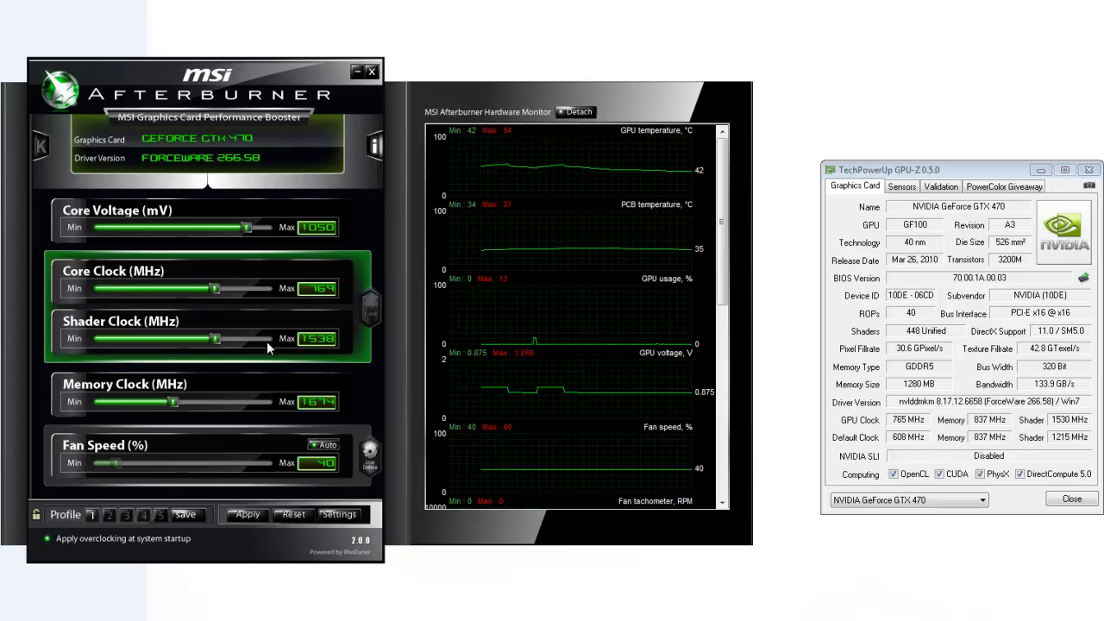
pyautogui.press('Left')
pyautogui.moveTo(174, 403)
pyautogui.moveTo(175, 402); pyautogui.dragTo(183, 404)
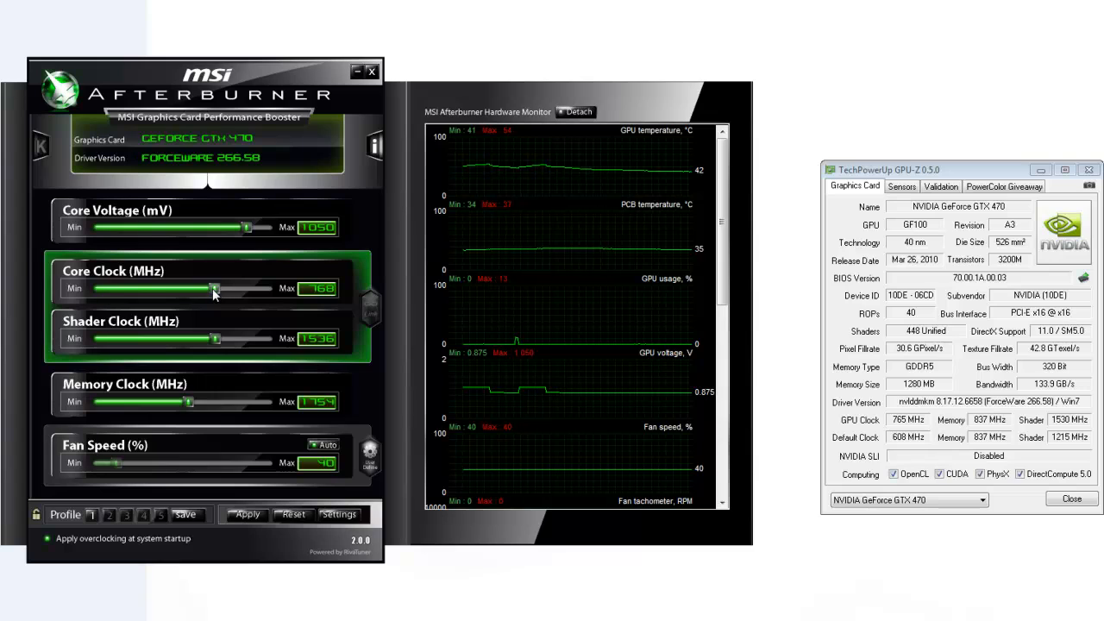
# Step: Try a core clock of 859 MHz, and reset the voltage and clock settings to their defaults
pyautogui.moveTo(218, 289); pyautogui.dragTo(251, 293)
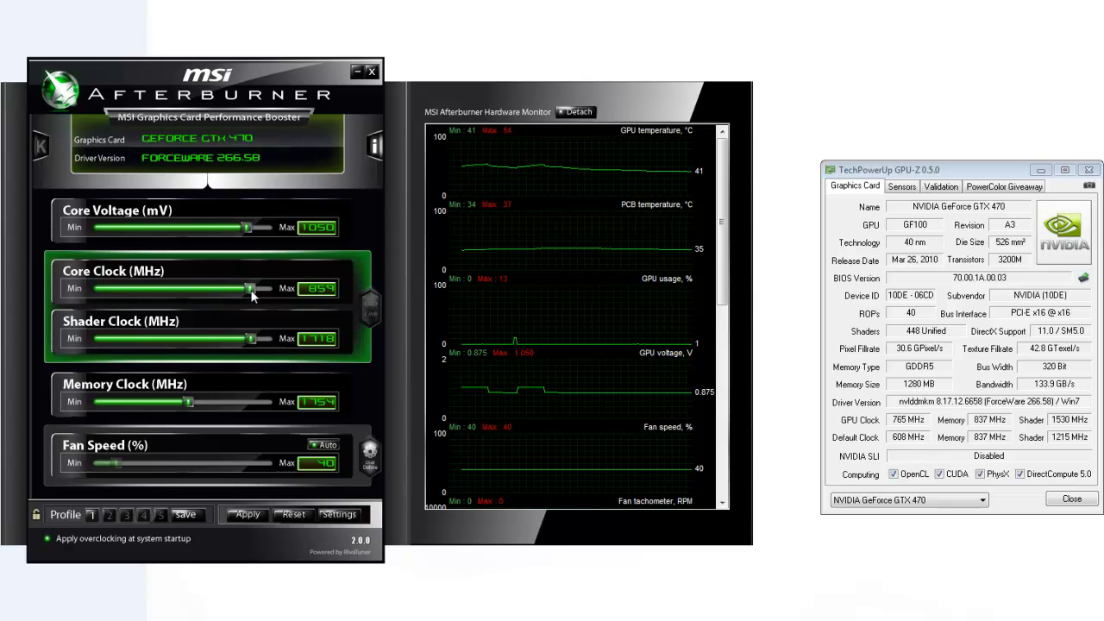
pyautogui.moveTo(188, 403)
pyautogui.mouseDown()
pyautogui.moveTo(231, 406)
pyautogui.moveTo(189, 408)
pyautogui.mouseUp()
pyautogui.moveTo(250, 290); pyautogui.dragTo(221, 292)
pyautogui.click(292, 514)
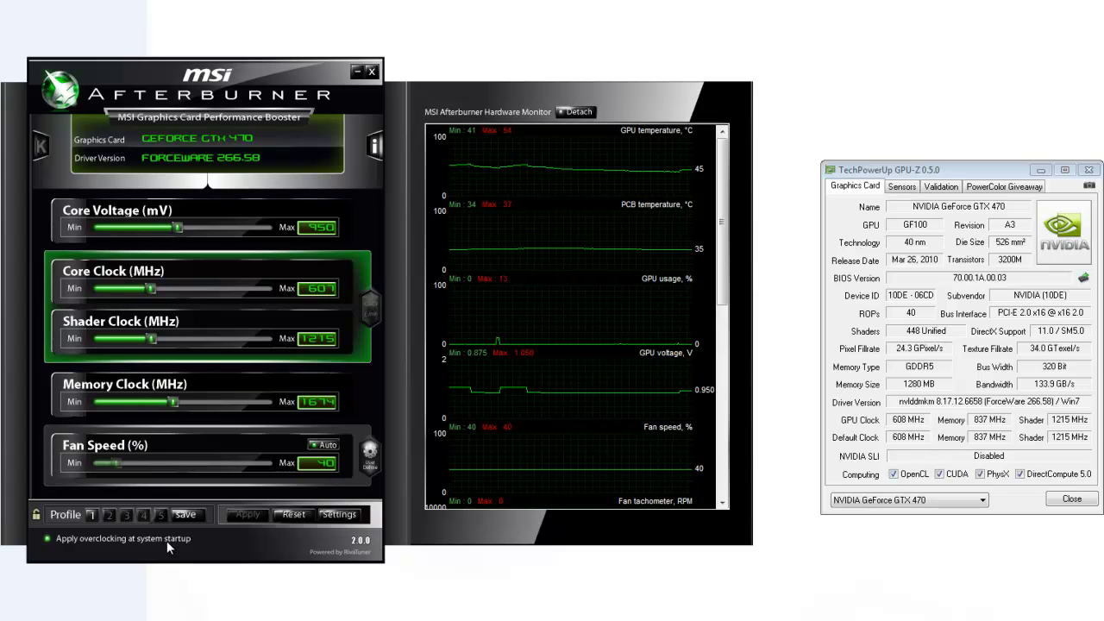
# Step: Try manual fan speed control with automatic mode off, and return the fan to automatic mode
pyautogui.click(325, 446)
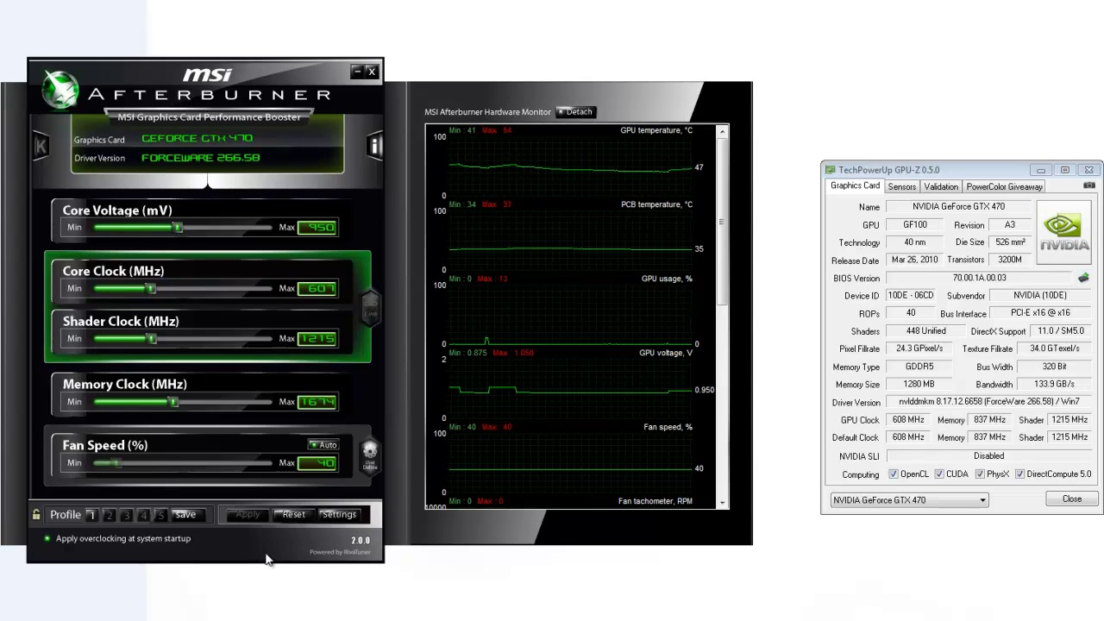
pyautogui.click(310, 442)
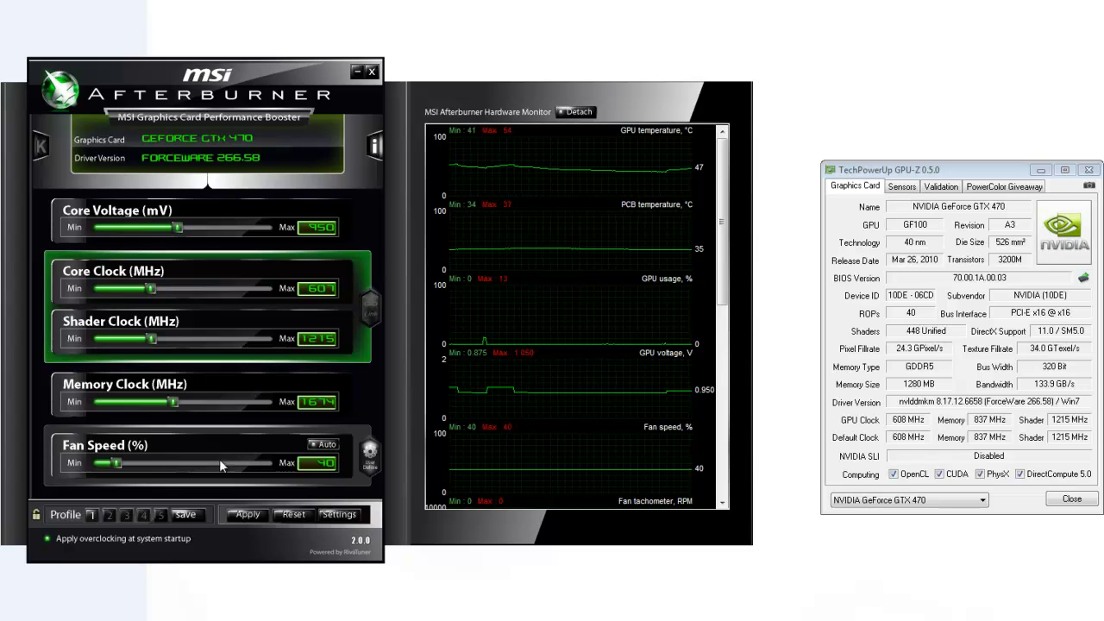
pyautogui.moveTo(212, 465); pyautogui.dragTo(156, 471)
pyautogui.click(313, 444)
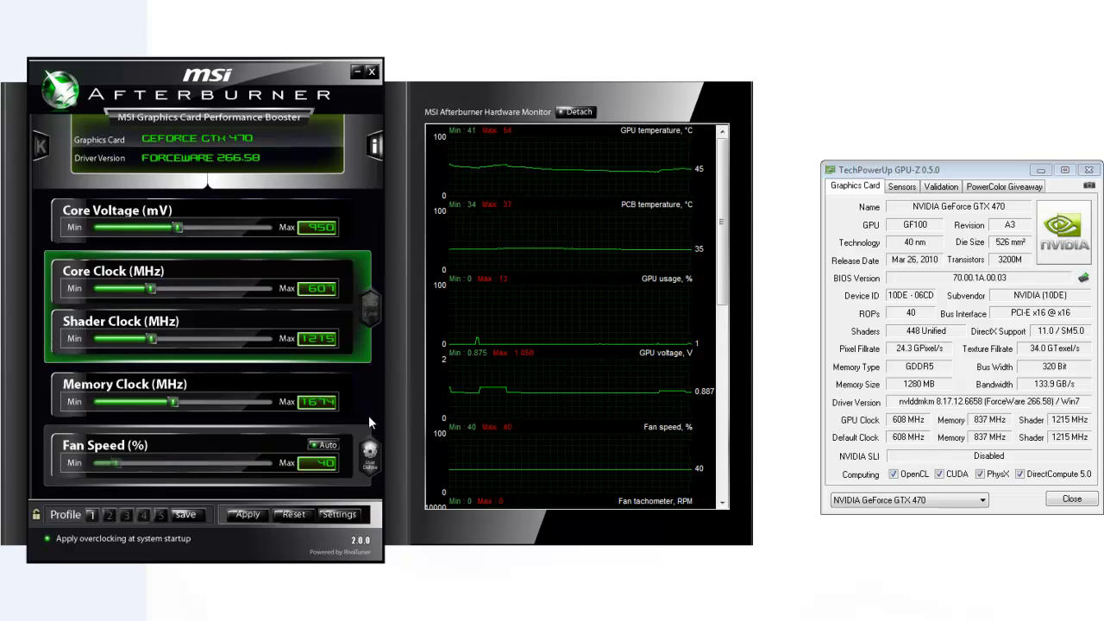
# Step: Enable user-defined automatic fan control and shape the fan curve with end points at 34 °C / 36% and 95 °C / 98%
pyautogui.click(369, 453)
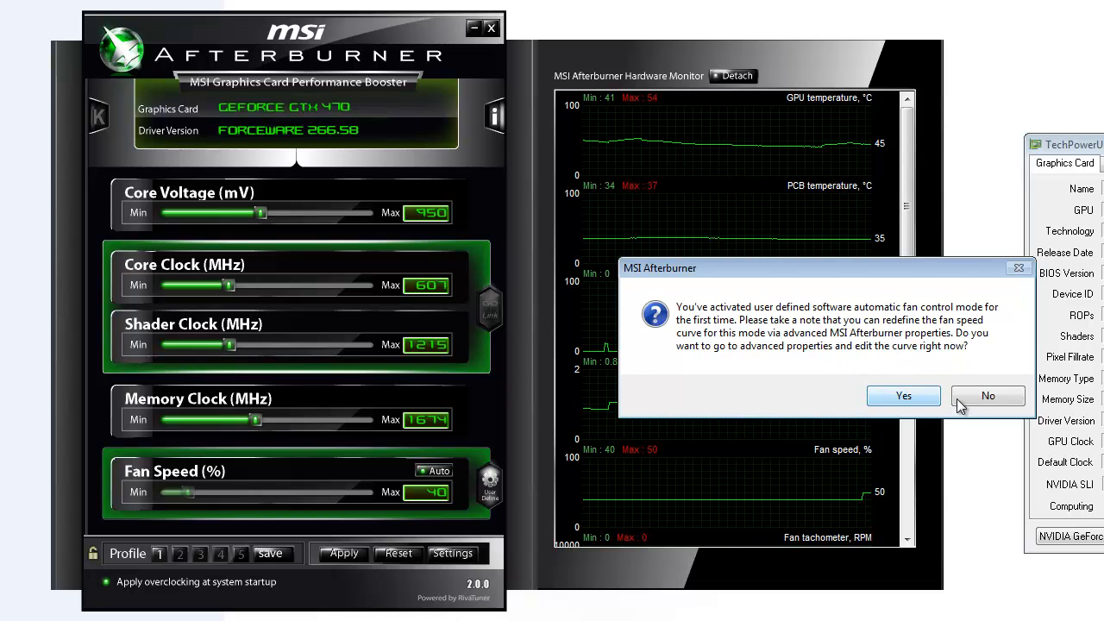
pyautogui.click(928, 400)
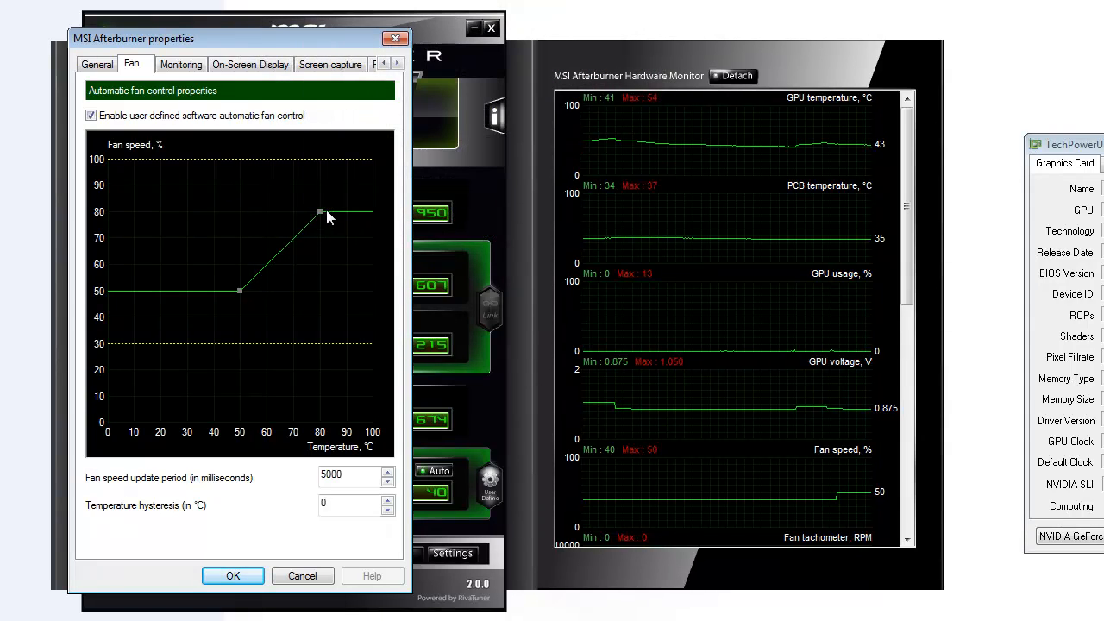
pyautogui.click(365, 209)
pyautogui.moveTo(365, 209); pyautogui.dragTo(364, 168)
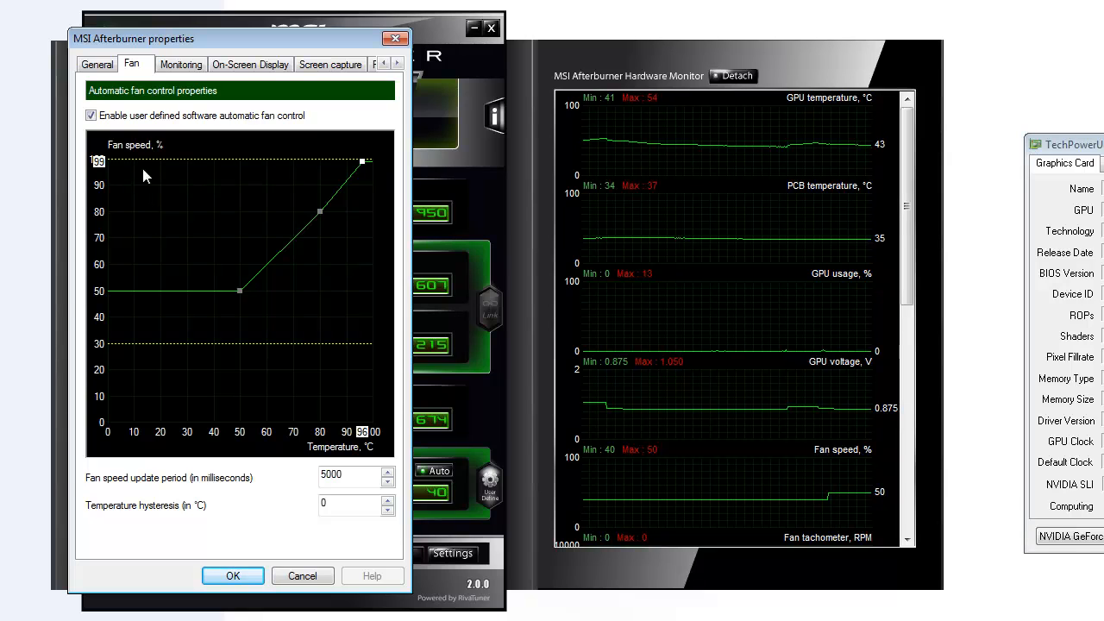
pyautogui.moveTo(364, 167); pyautogui.dragTo(360, 159)
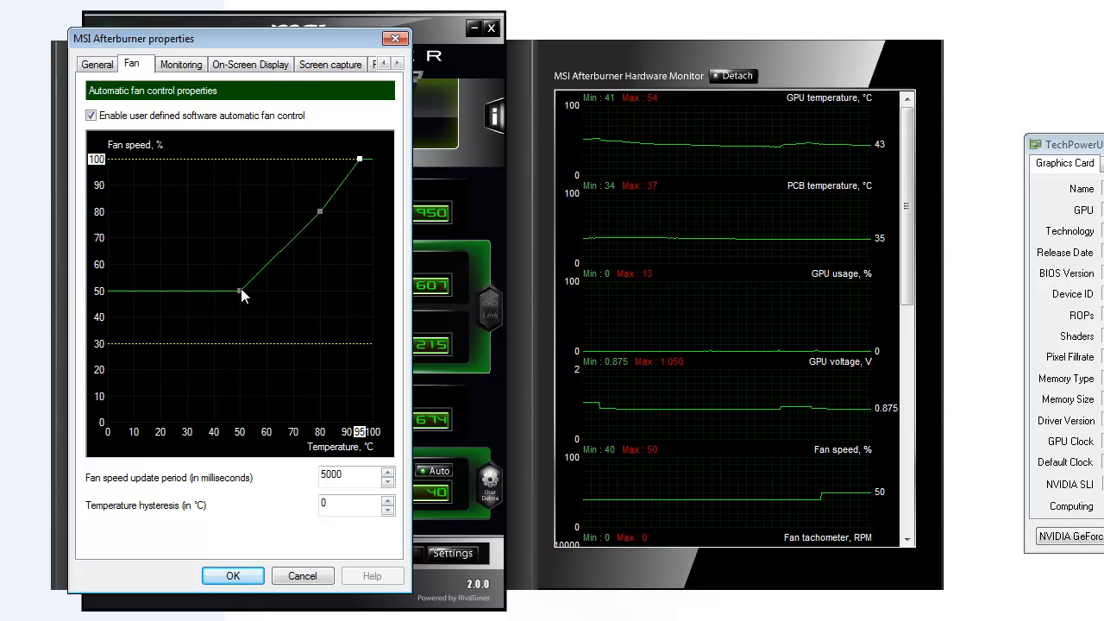
pyautogui.moveTo(241, 290); pyautogui.dragTo(200, 329)
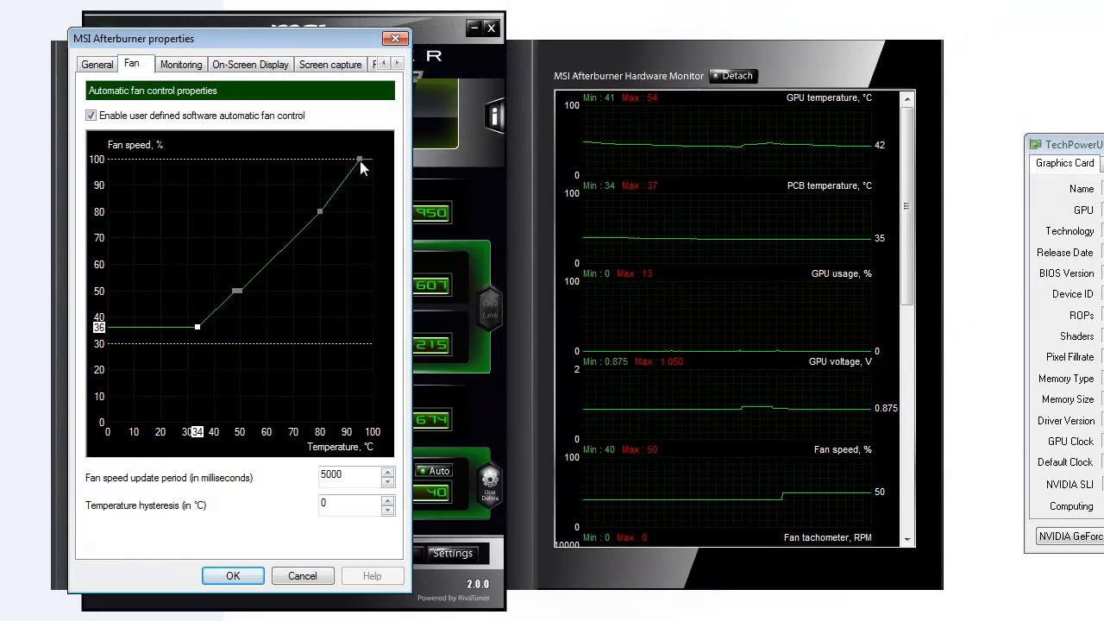
pyautogui.moveTo(360, 160)
pyautogui.mouseDown()
pyautogui.moveTo(359, 299)
pyautogui.moveTo(312, 436)
pyautogui.moveTo(360, 163)
pyautogui.mouseUp()
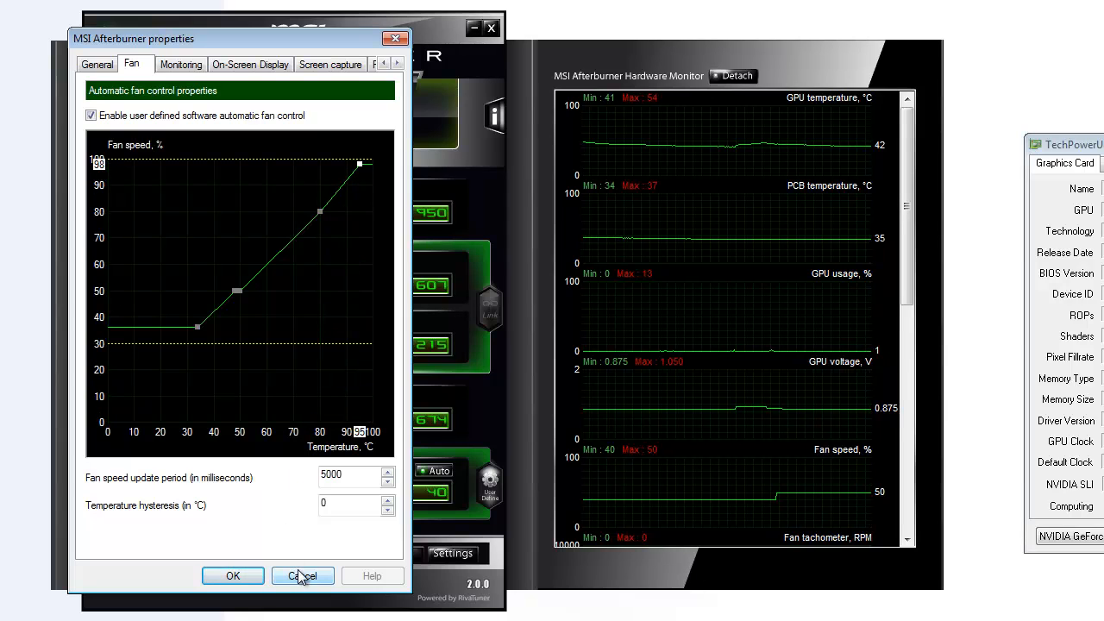
# Step: Examine the general properties: master graphics processor choices, startup options and voltage safety options
pyautogui.click(99, 65)
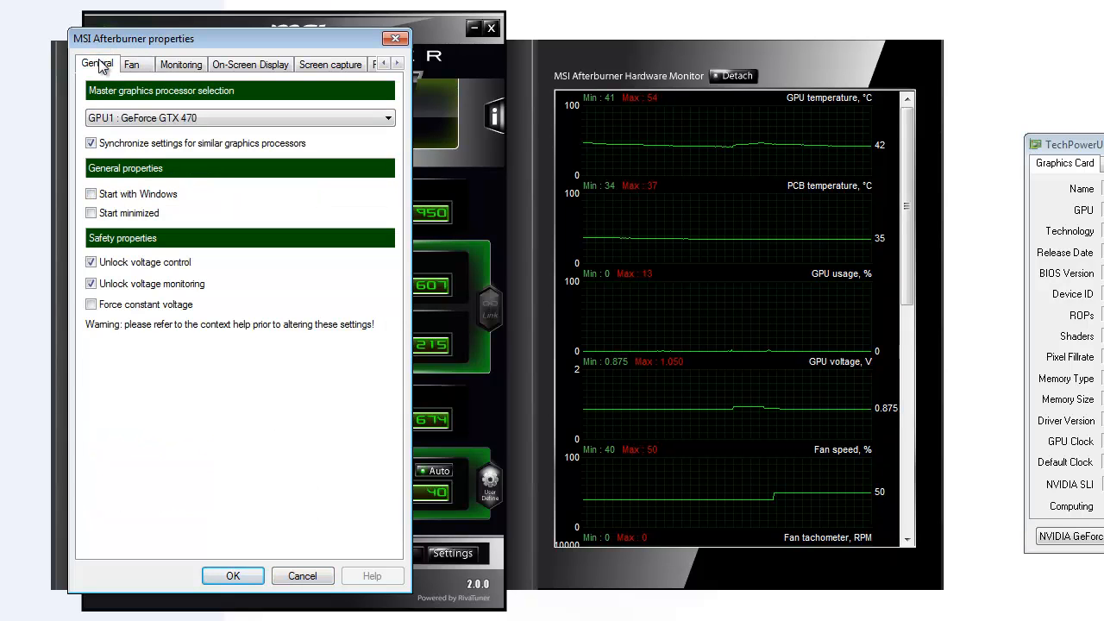
pyautogui.moveTo(112, 216)
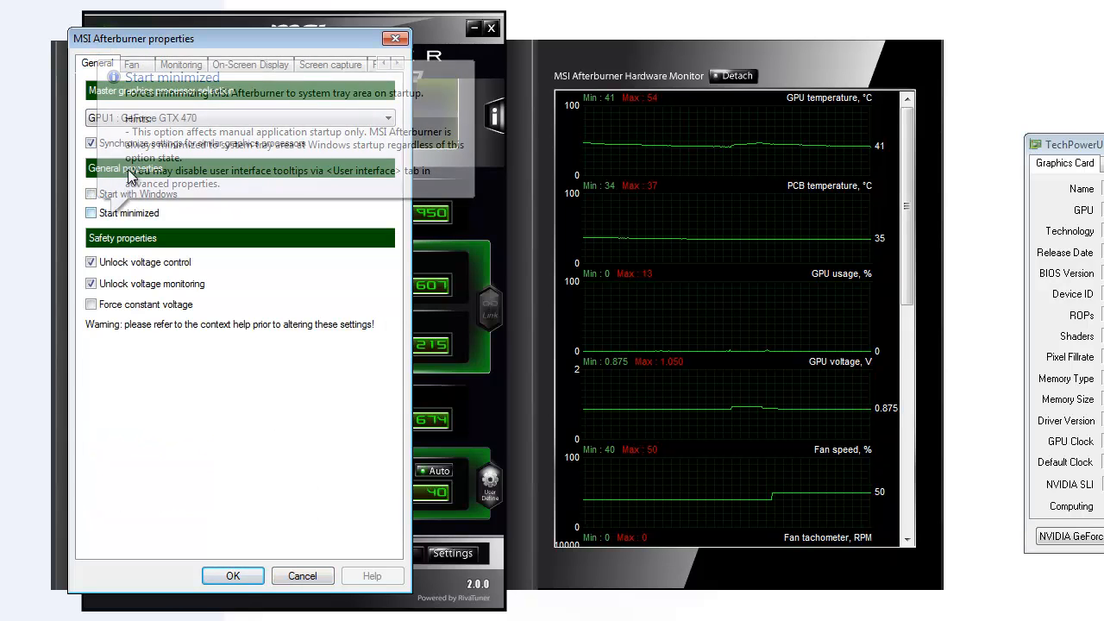
pyautogui.click(144, 119)
pyautogui.click(144, 119)
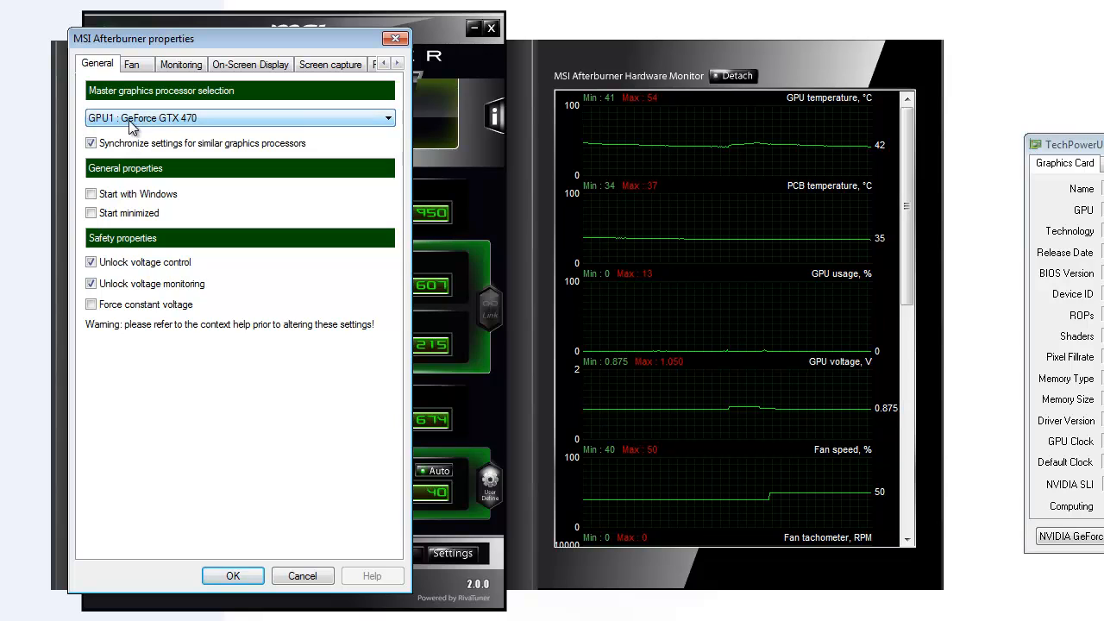
pyautogui.click(188, 121)
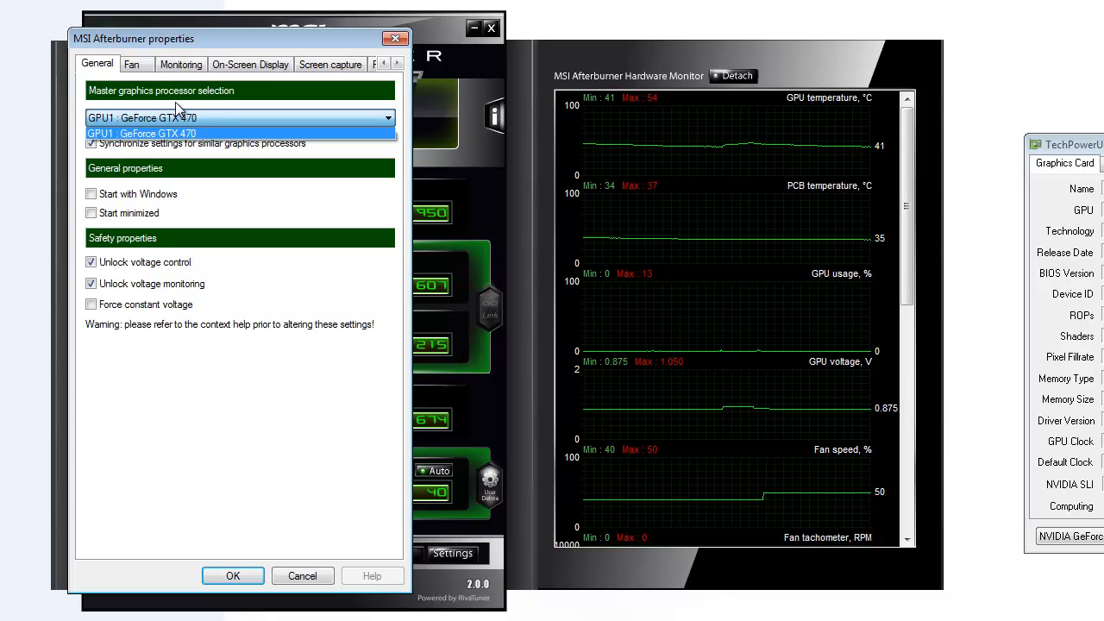
pyautogui.click(216, 125)
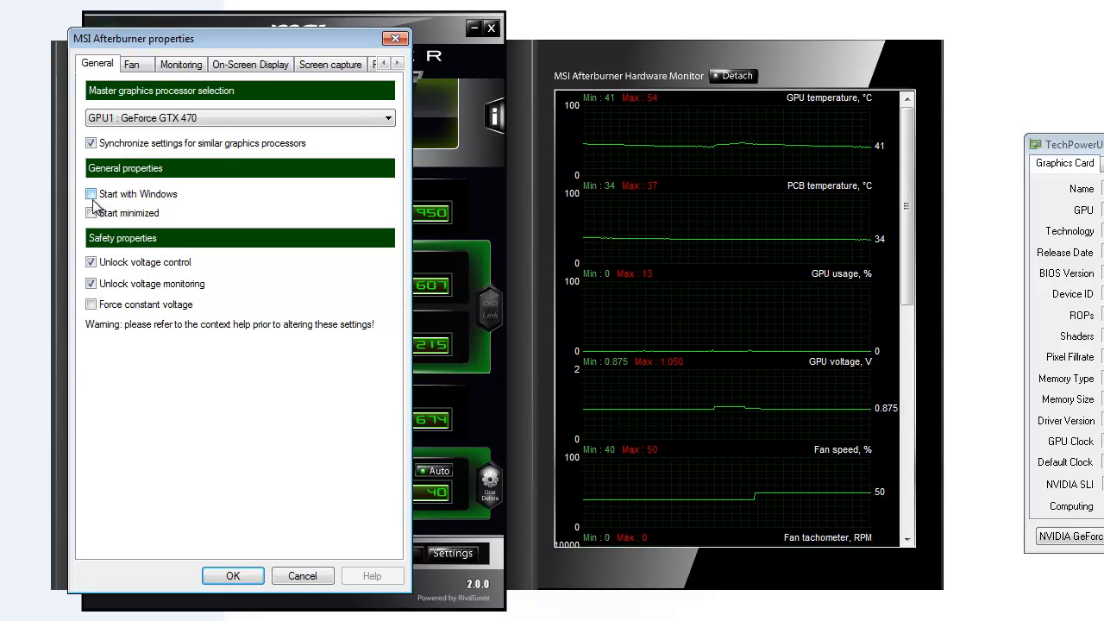
pyautogui.moveTo(93, 204)
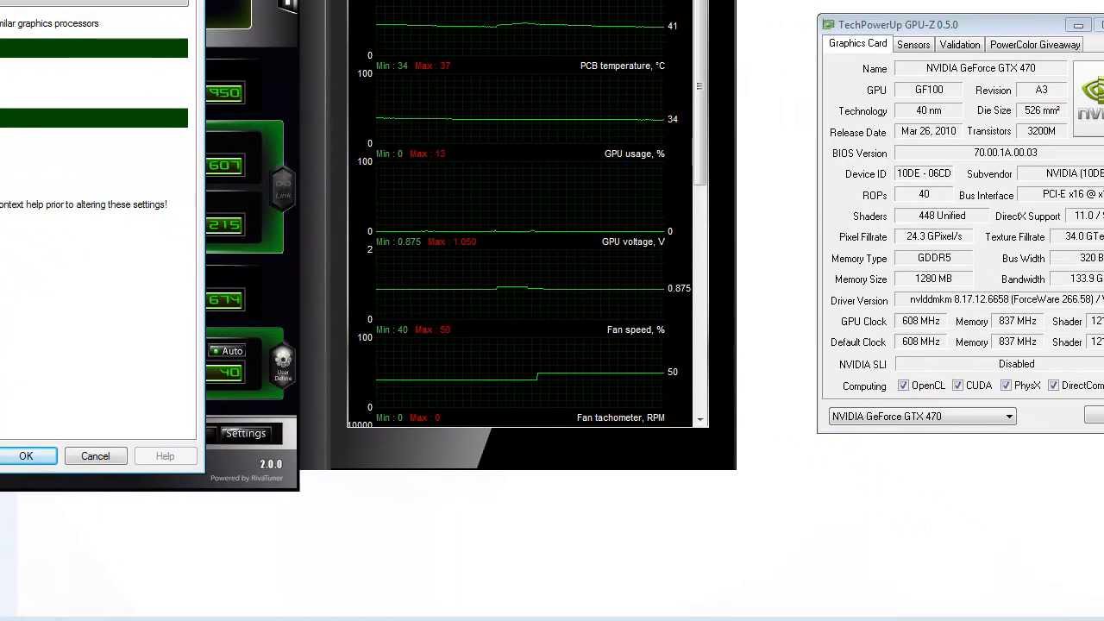
pyautogui.moveTo(35, 0); pyautogui.dragTo(529, 98)
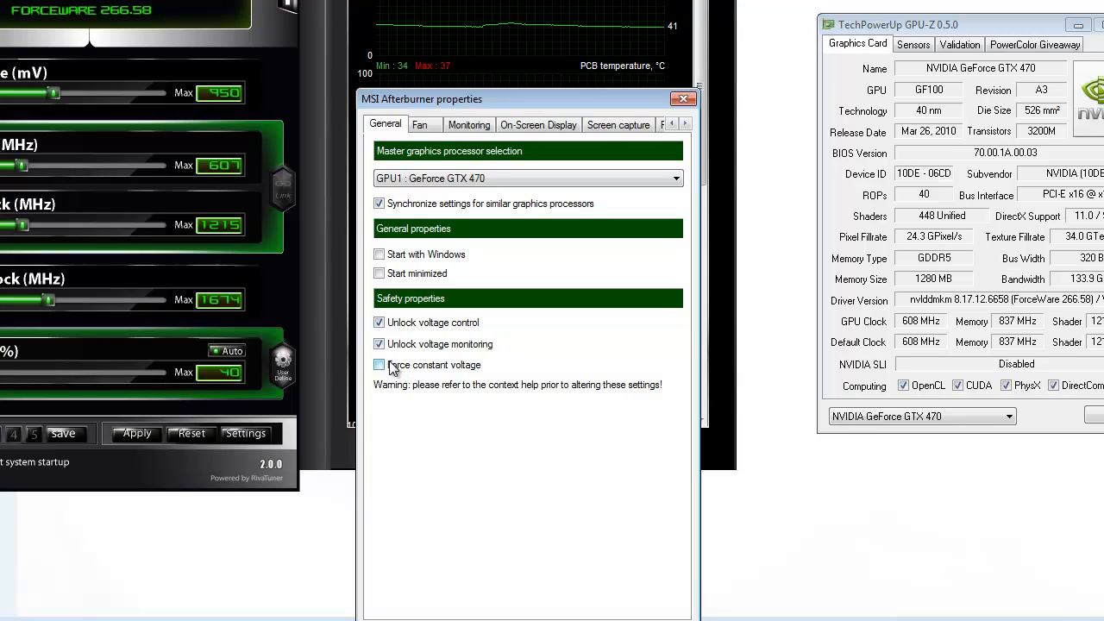
pyautogui.moveTo(379, 324)
# Step: Set the hardware monitoring polling period to 700 milliseconds
pyautogui.click(479, 127)
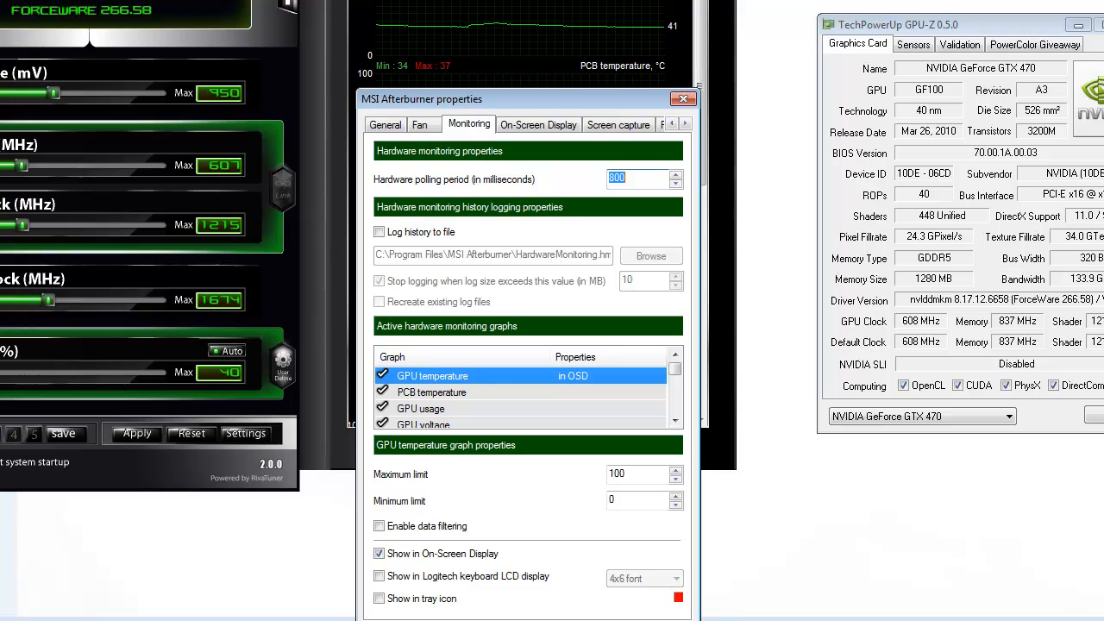
pyautogui.click(38, 68)
pyautogui.scroll(-1, 494, 388)
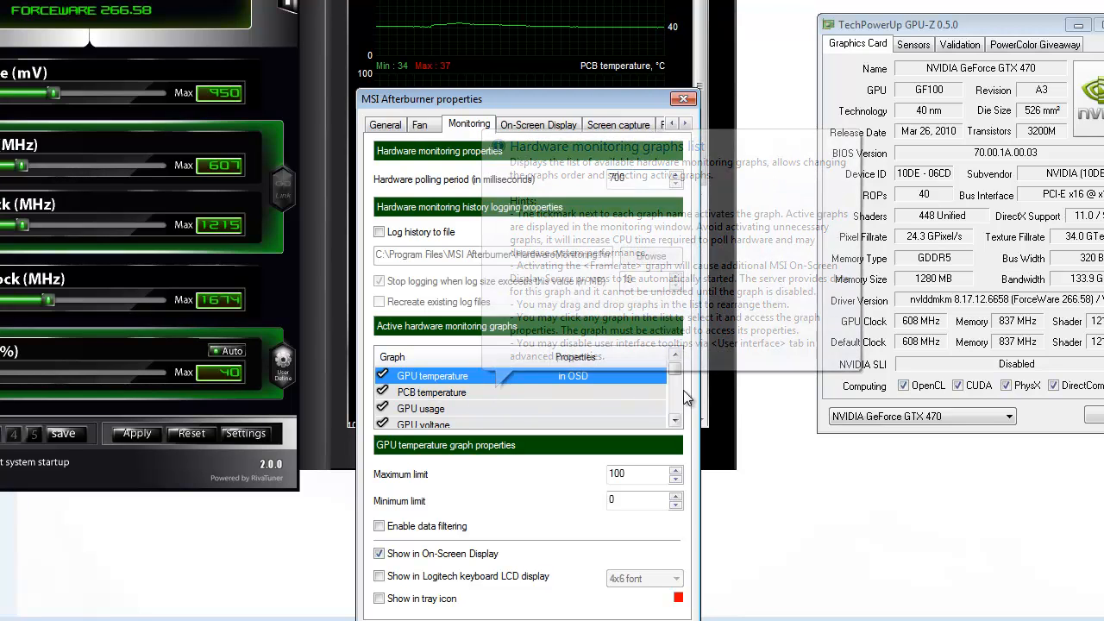
# Step: Examine the active hardware monitoring graphs and the properties of the GPU temperature, PCB temperature and GPU usage graphs
pyautogui.moveTo(676, 371)
pyautogui.mouseDown()
pyautogui.moveTo(685, 412)
pyautogui.moveTo(682, 392)
pyautogui.moveTo(697, 380)
pyautogui.moveTo(681, 369)
pyautogui.mouseUp()
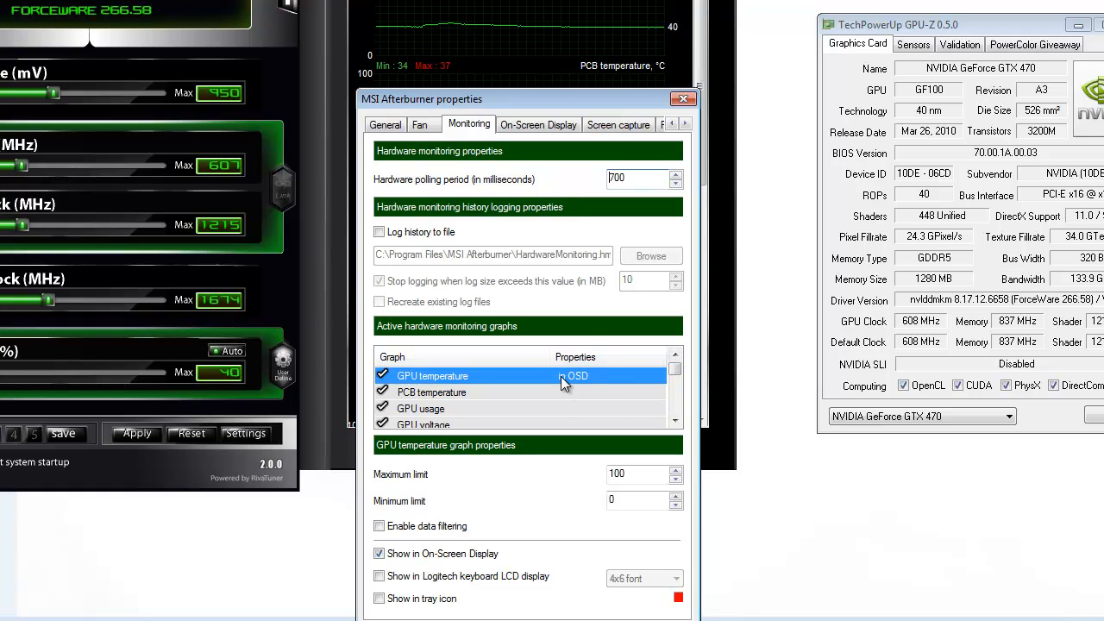
pyautogui.moveTo(585, 381)
pyautogui.click(483, 394)
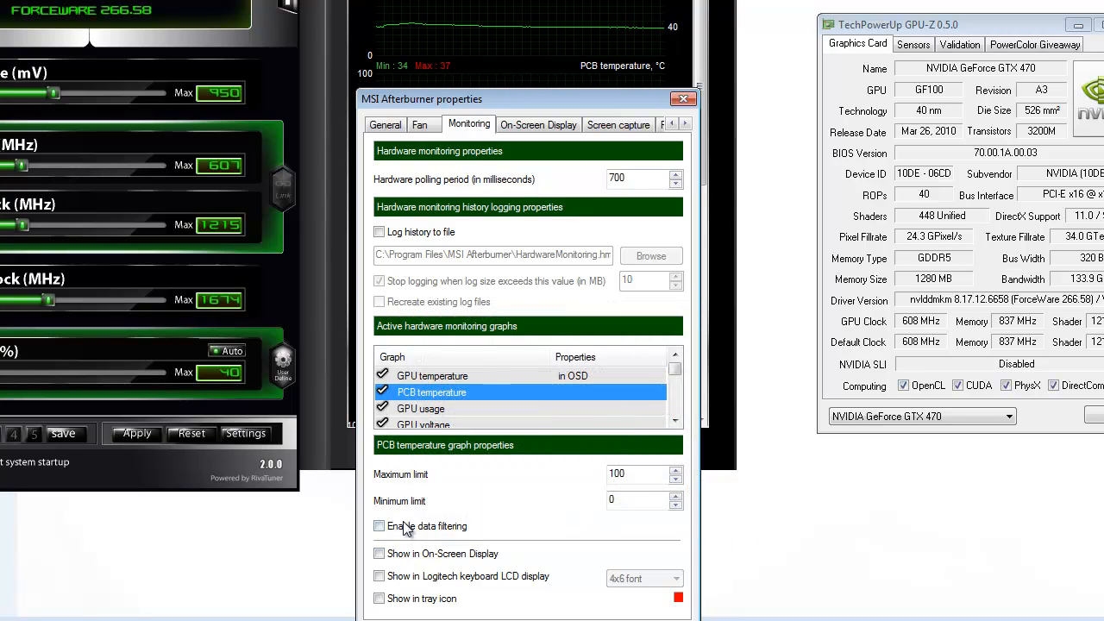
pyautogui.click(436, 410)
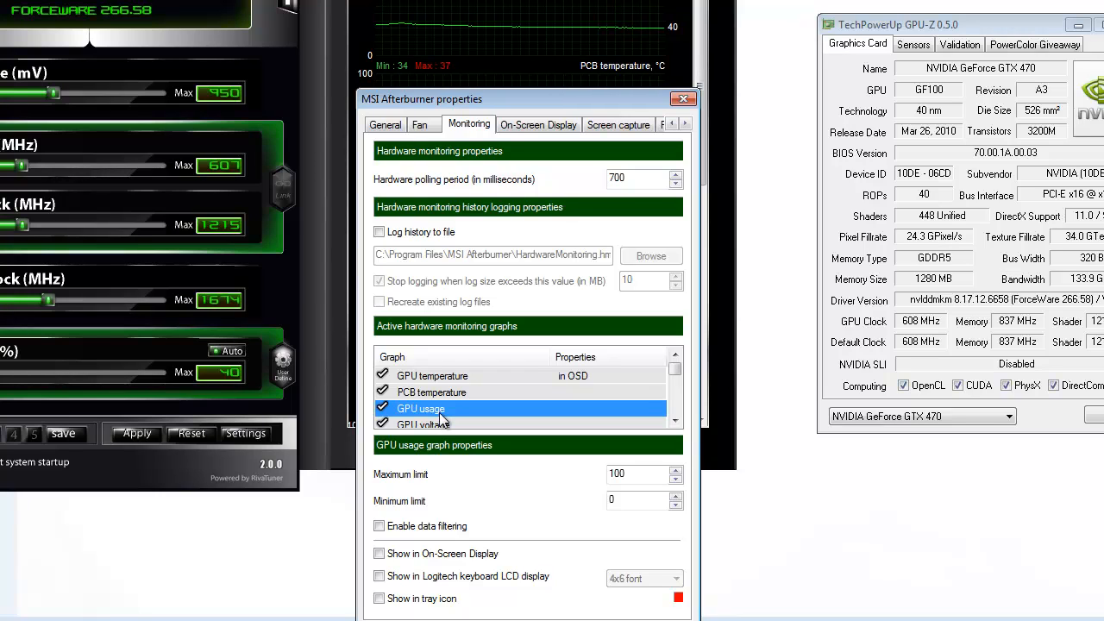
# Step: Examine the properties of the GPU voltage, fan speed and GPU temperature graphs and look through the remaining monitoring graphs
pyautogui.scroll(-1, 435, 414)
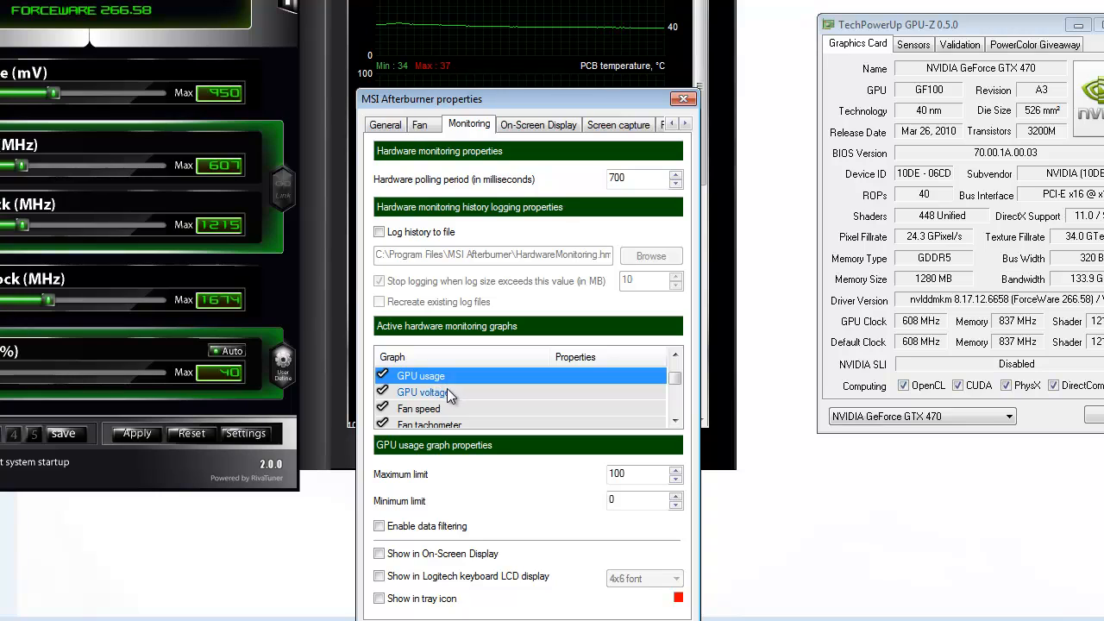
pyautogui.click(438, 397)
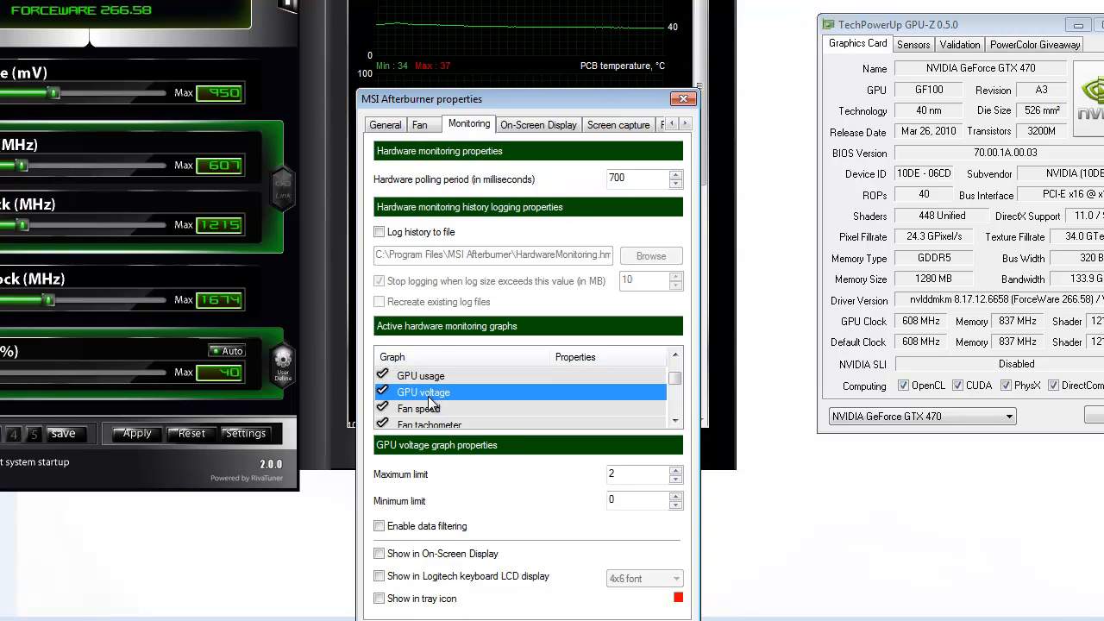
pyautogui.click(436, 412)
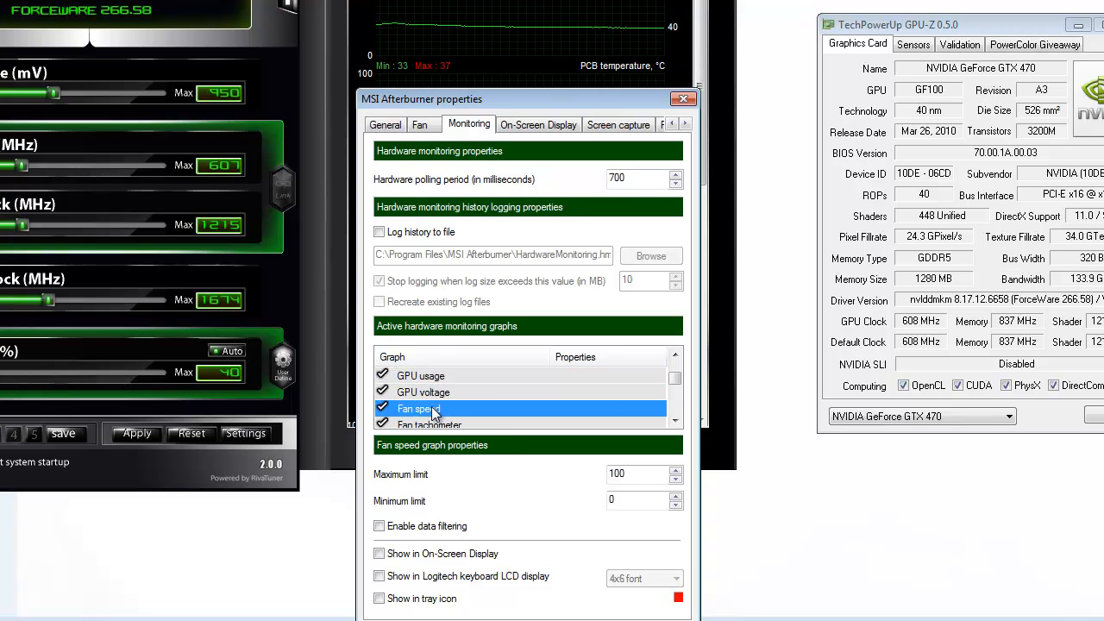
pyautogui.scroll(1, 431, 395)
pyautogui.click(429, 379)
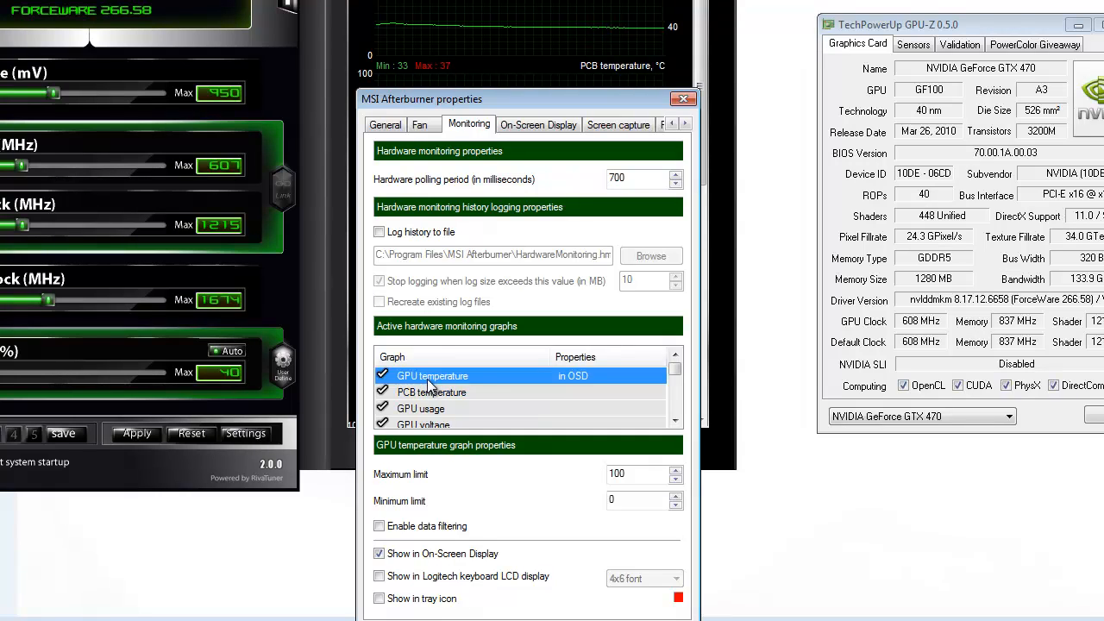
pyautogui.scroll(-3, 479, 384)
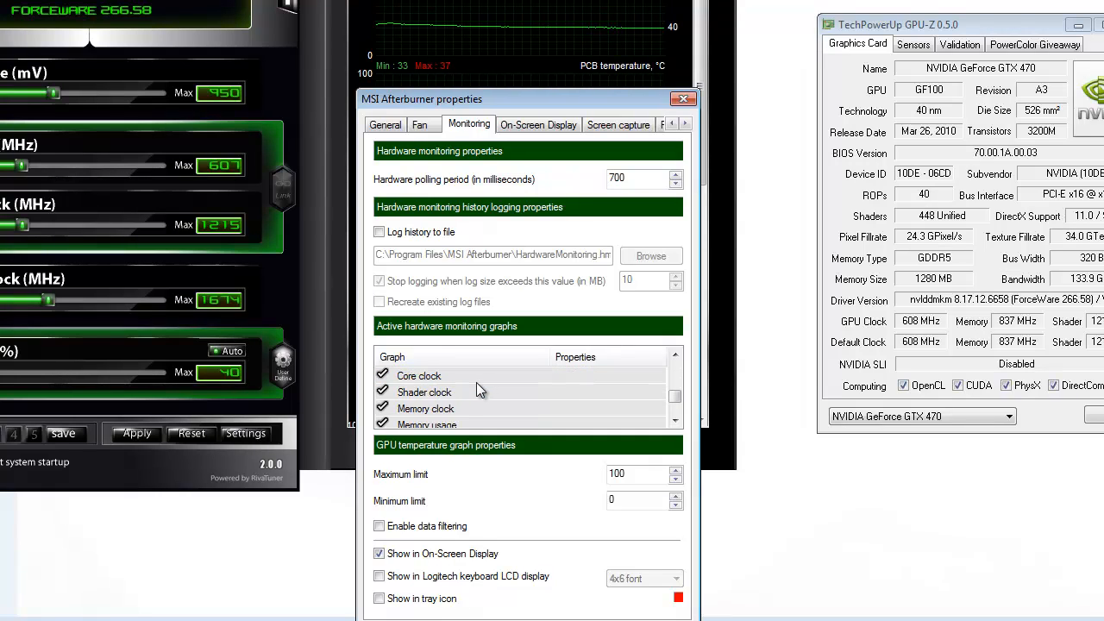
pyautogui.scroll(-1, 476, 384)
pyautogui.scroll(3, 466, 389)
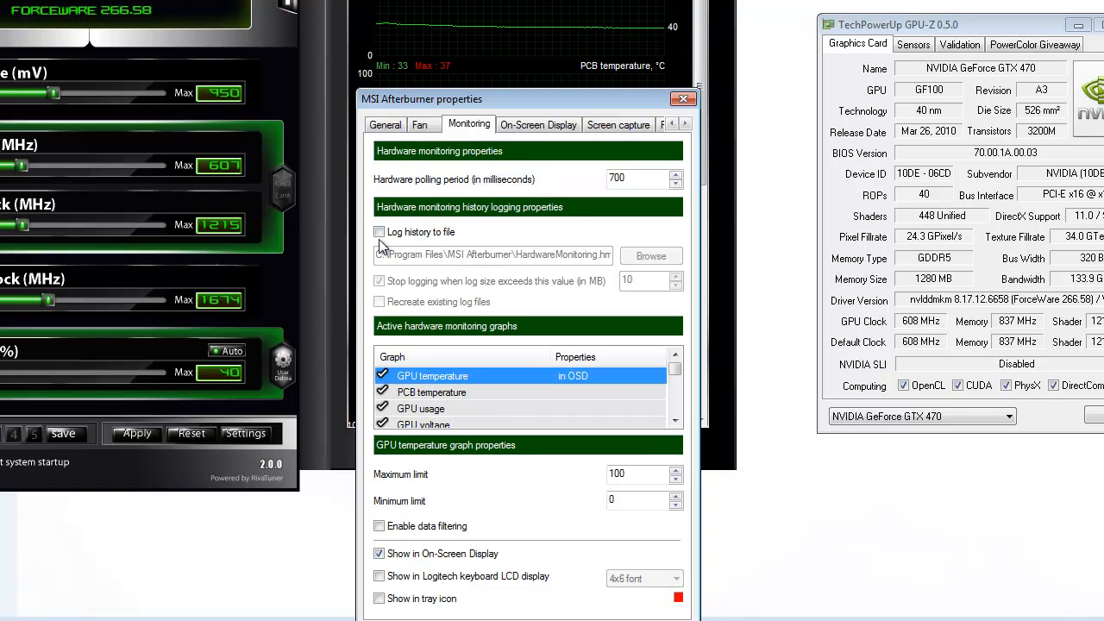
# Step: Try enabling history logging to a file for hardware monitoring, then turn it off again
pyautogui.moveTo(412, 243)
pyautogui.click(393, 234)
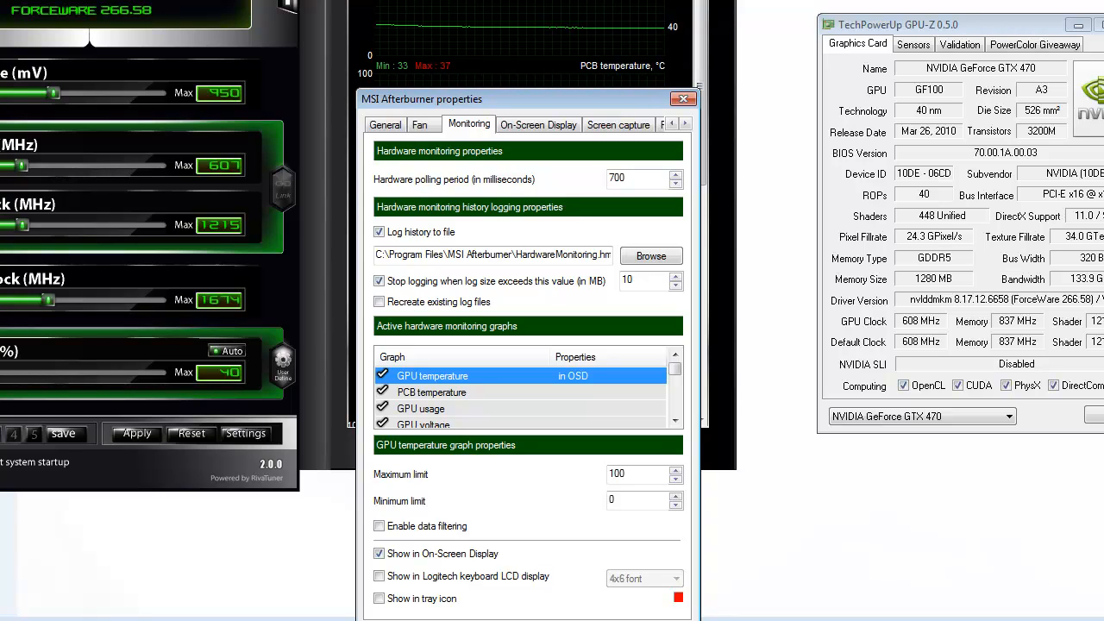
pyautogui.click(417, 232)
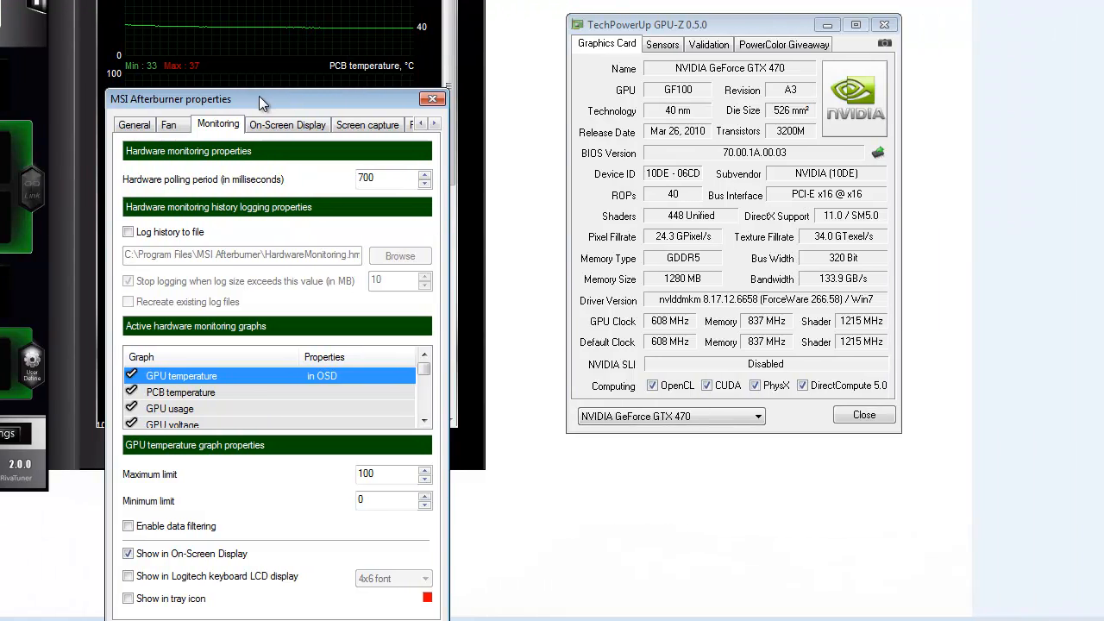
# Step: Move the properties dialog so it is fully visible and examine the On-Screen Display hotkeys and additional properties
pyautogui.moveTo(258, 102); pyautogui.dragTo(686, 46)
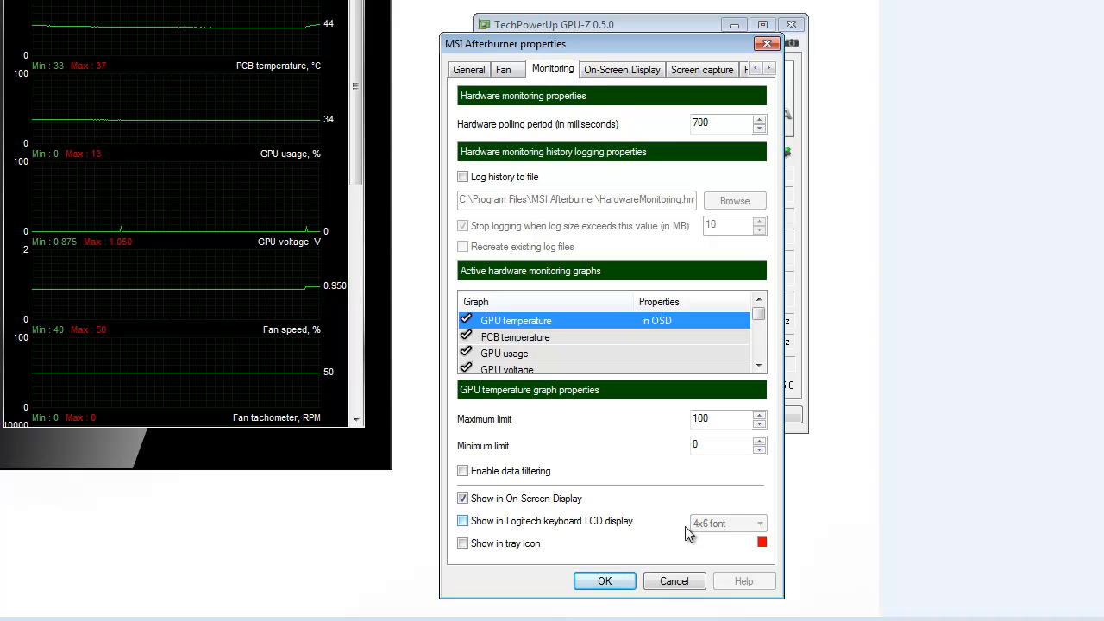
pyautogui.click(607, 75)
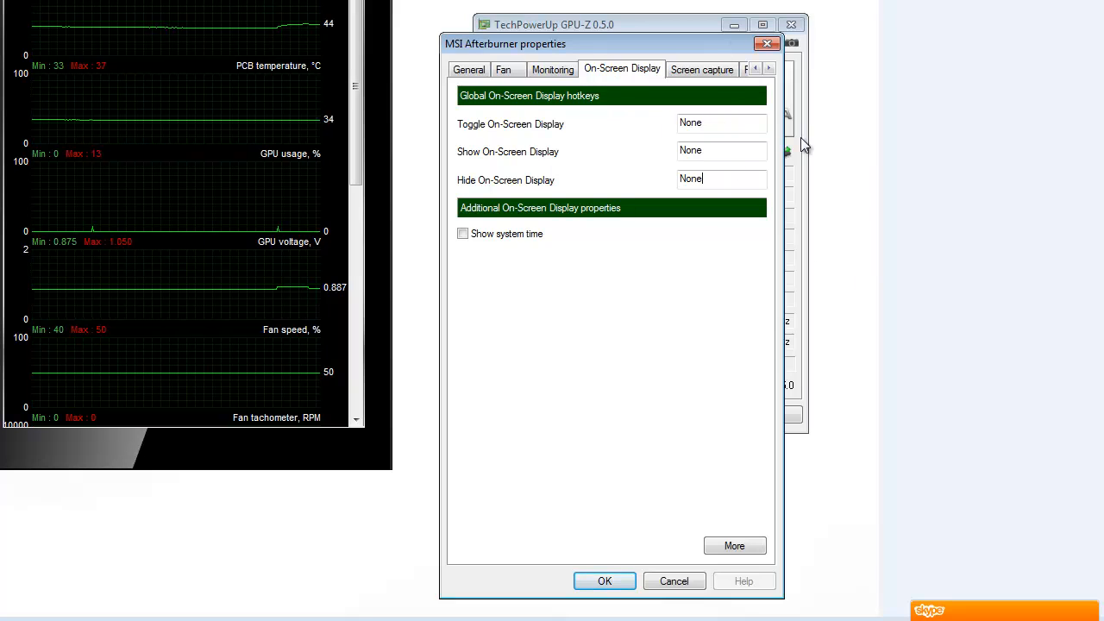
# Step: Assign Num 5 as the global screen capture hotkey
pyautogui.click(697, 76)
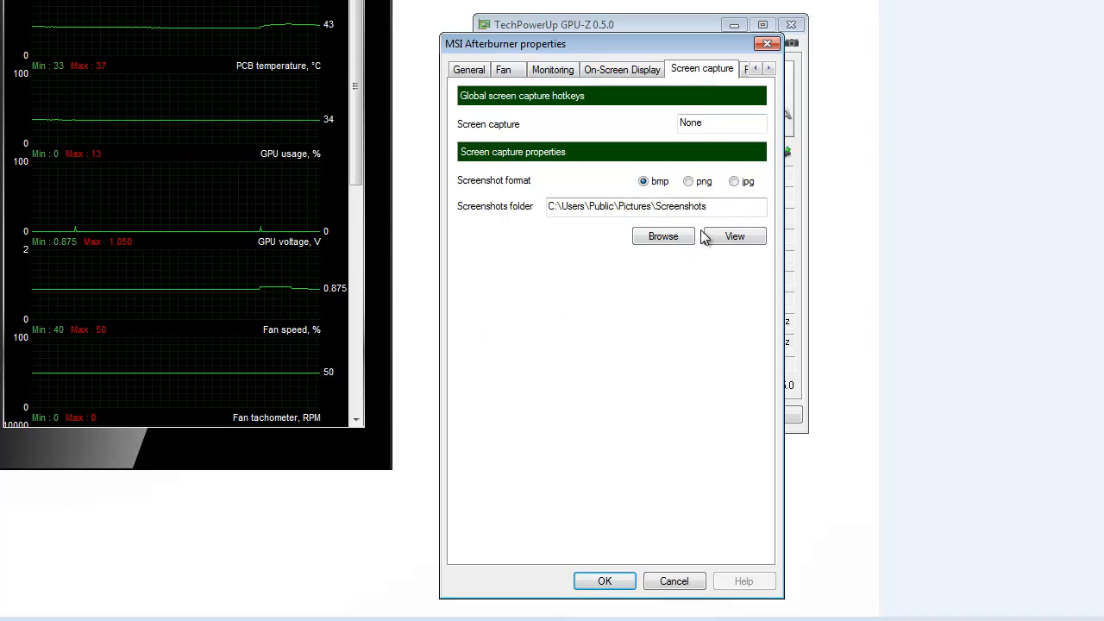
pyautogui.press('KP_5')
pyautogui.press('BackSpace')
pyautogui.press('KP_5')
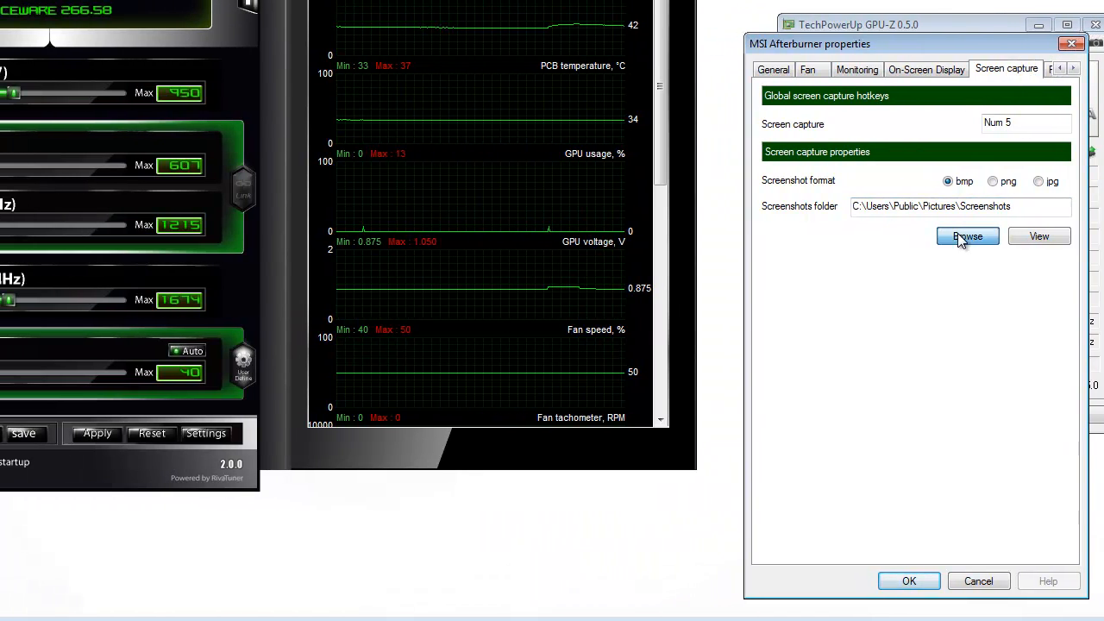
# Step: Check the target folder selection for screen captures and view the contents of the Screenshots folder
pyautogui.click(959, 238)
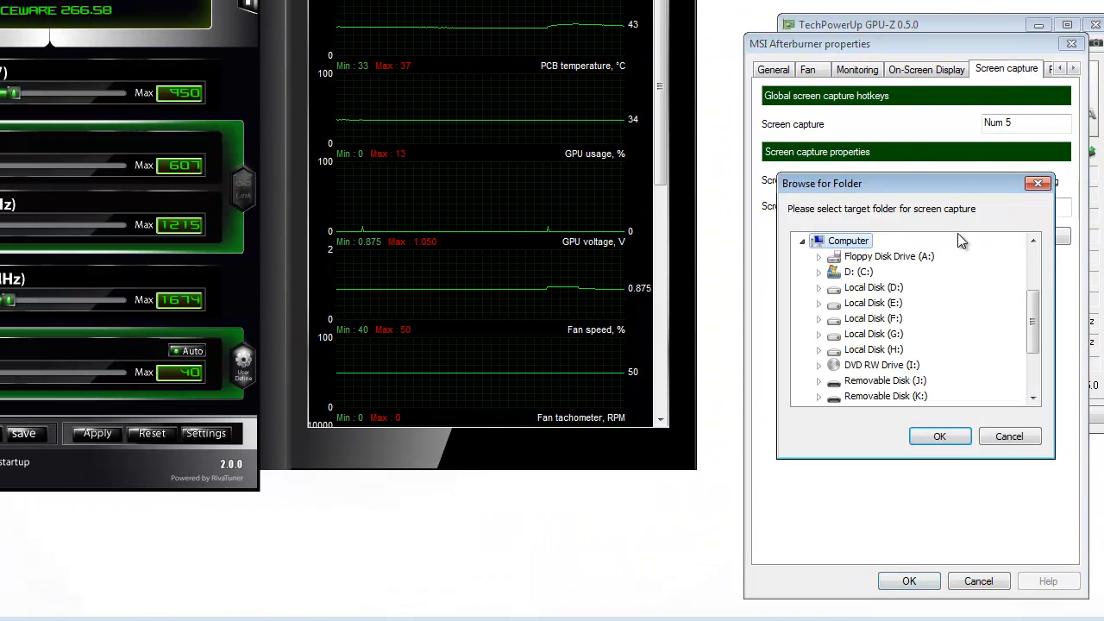
pyautogui.click(941, 437)
pyautogui.click(1025, 241)
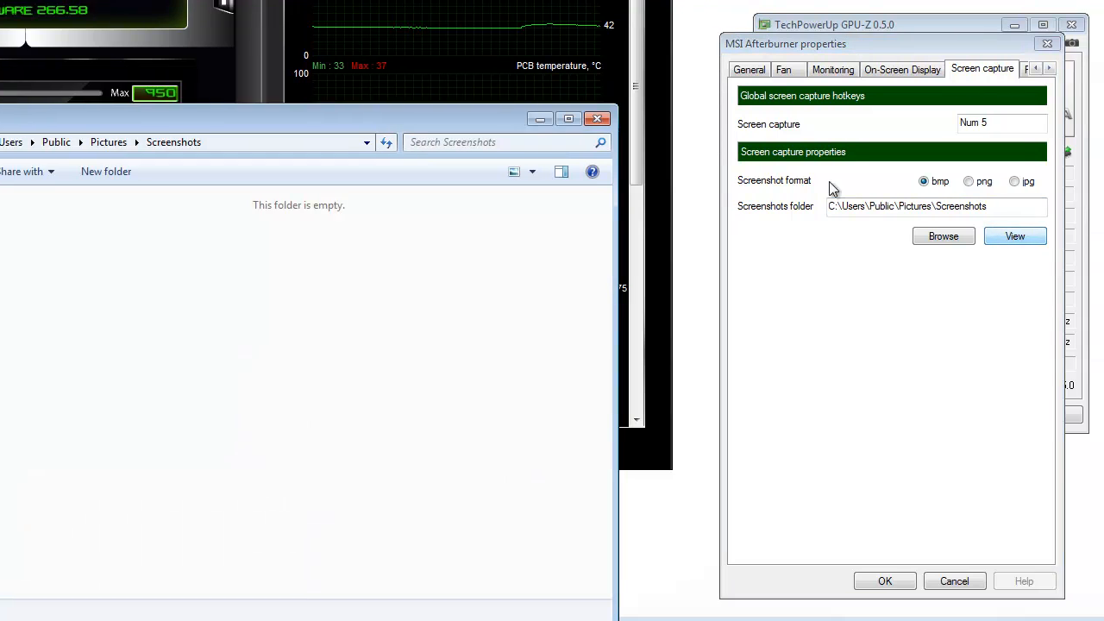
pyautogui.click(623, 114)
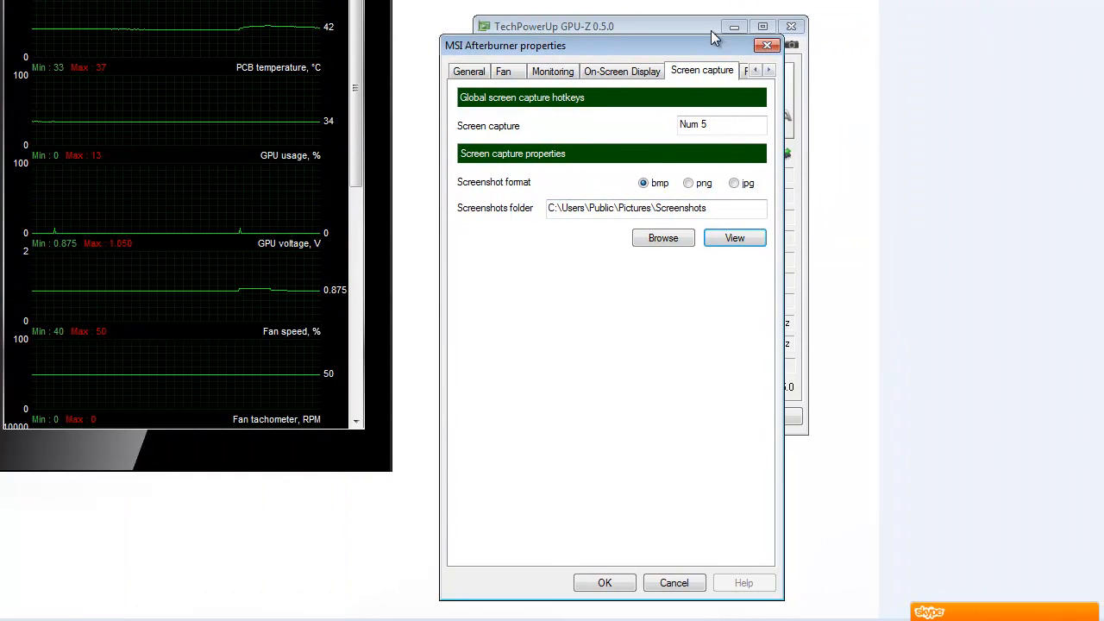
# Step: Examine the global hotkeys for profiles 1 to 5 and the automatic 2D and 3D profile management options
pyautogui.click(747, 74)
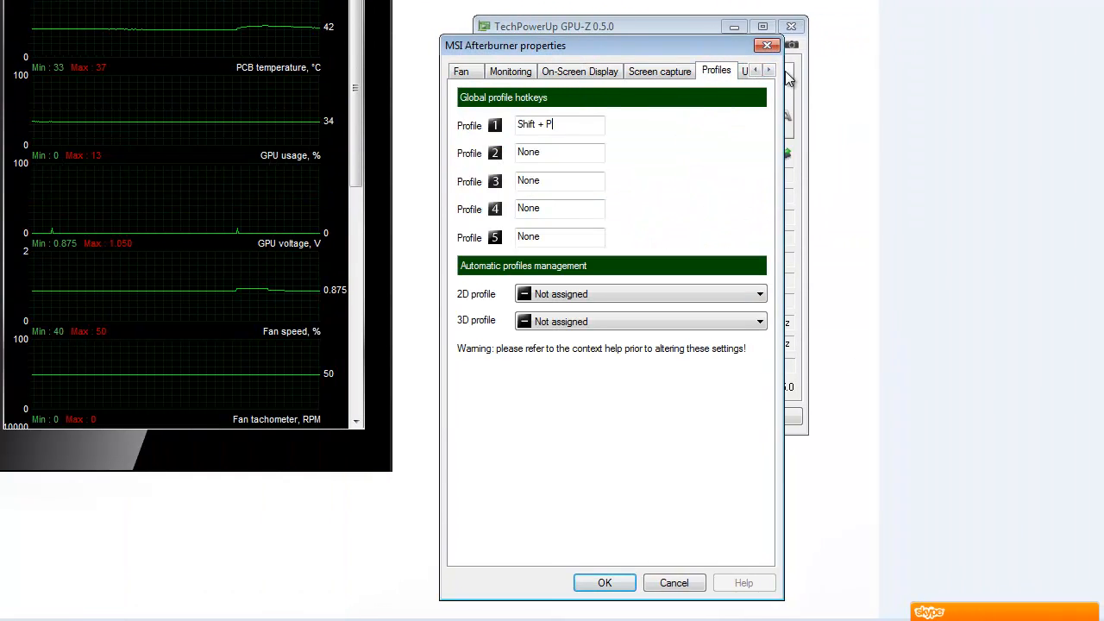
pyautogui.click(555, 127)
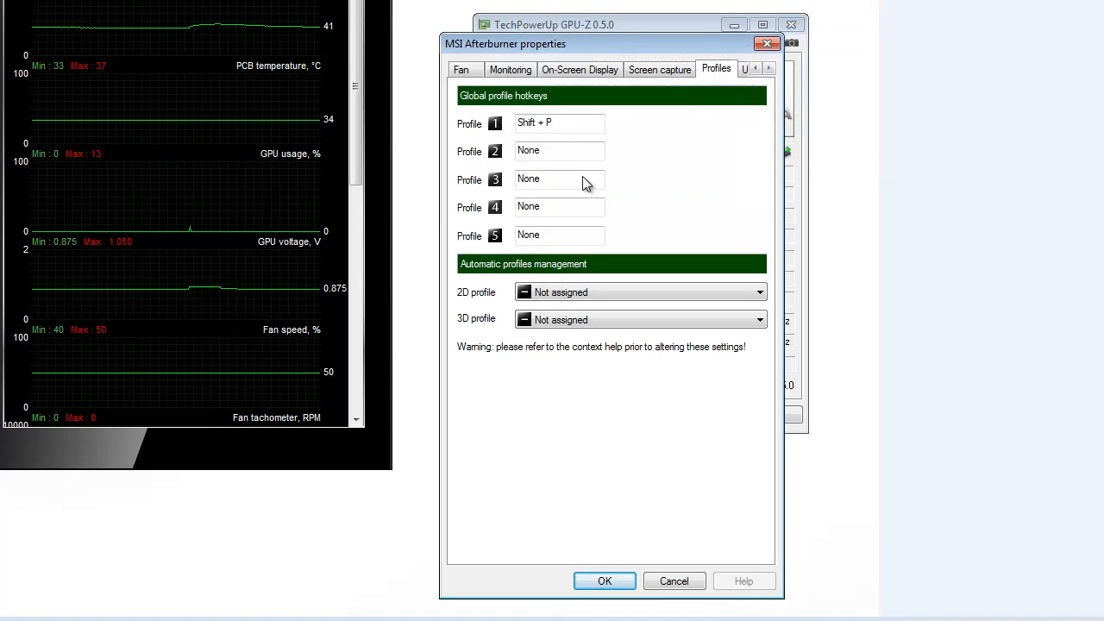
pyautogui.moveTo(572, 184)
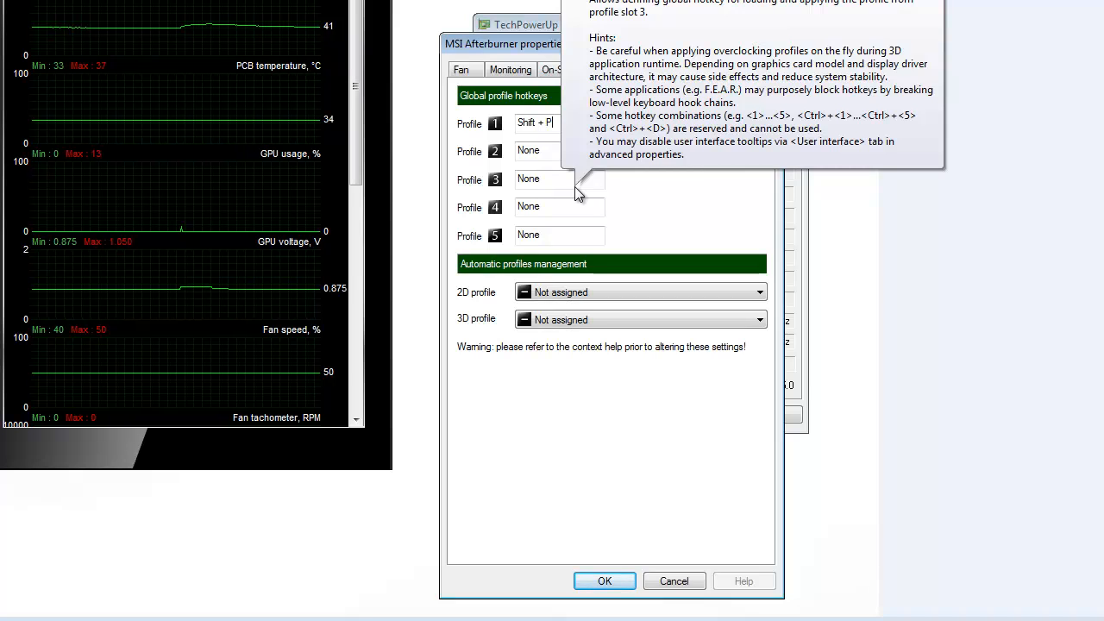
pyautogui.click(576, 186)
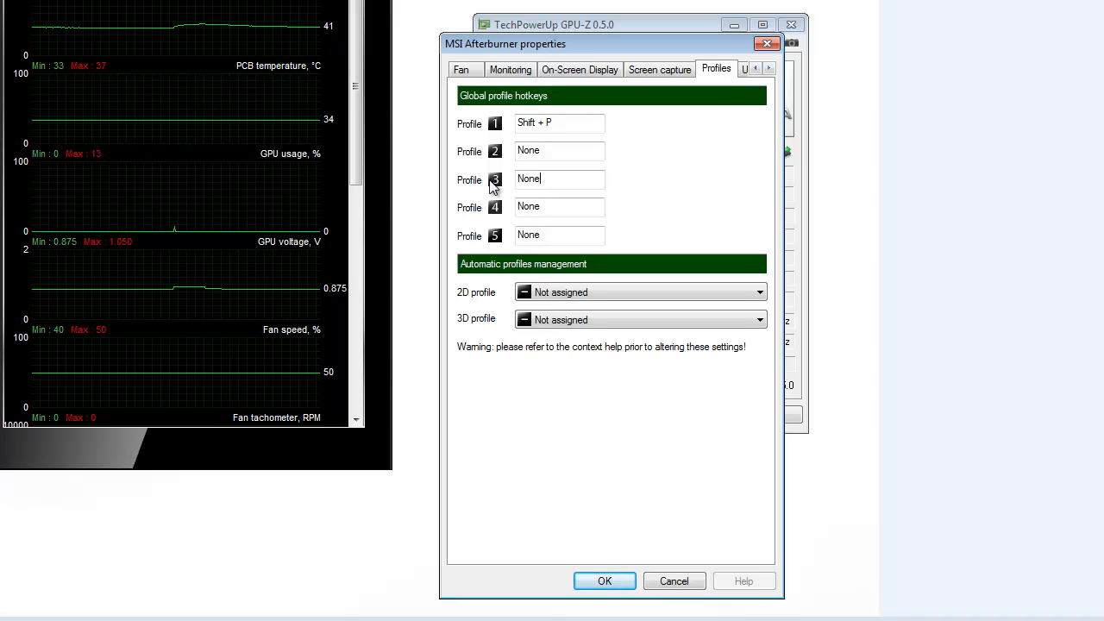
pyautogui.press('Home')
pyautogui.press('BackSpace')
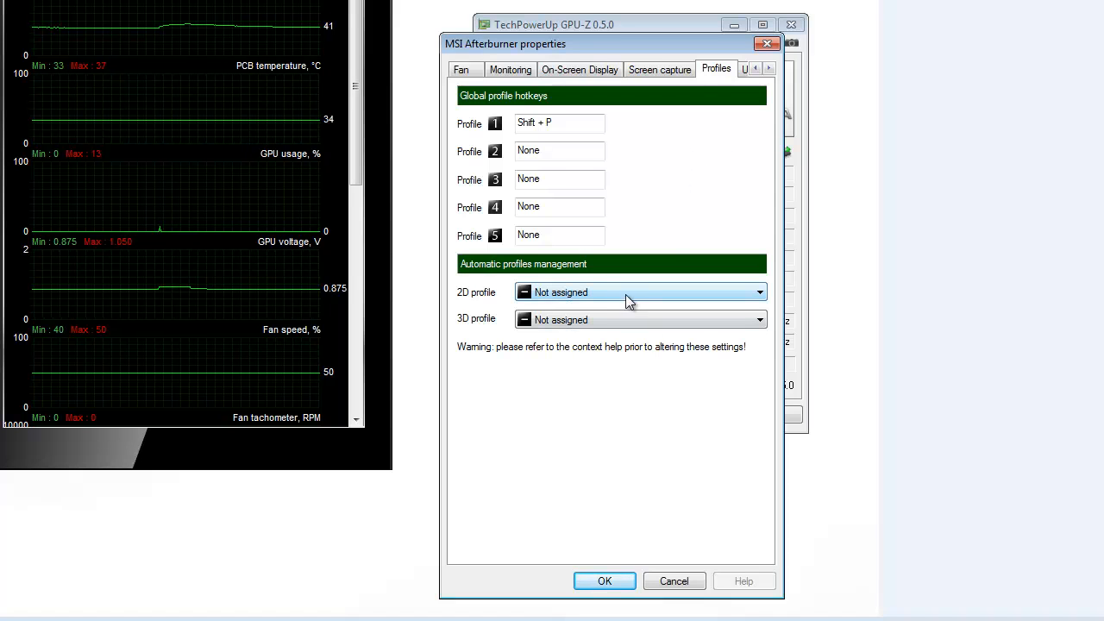
pyautogui.moveTo(623, 297)
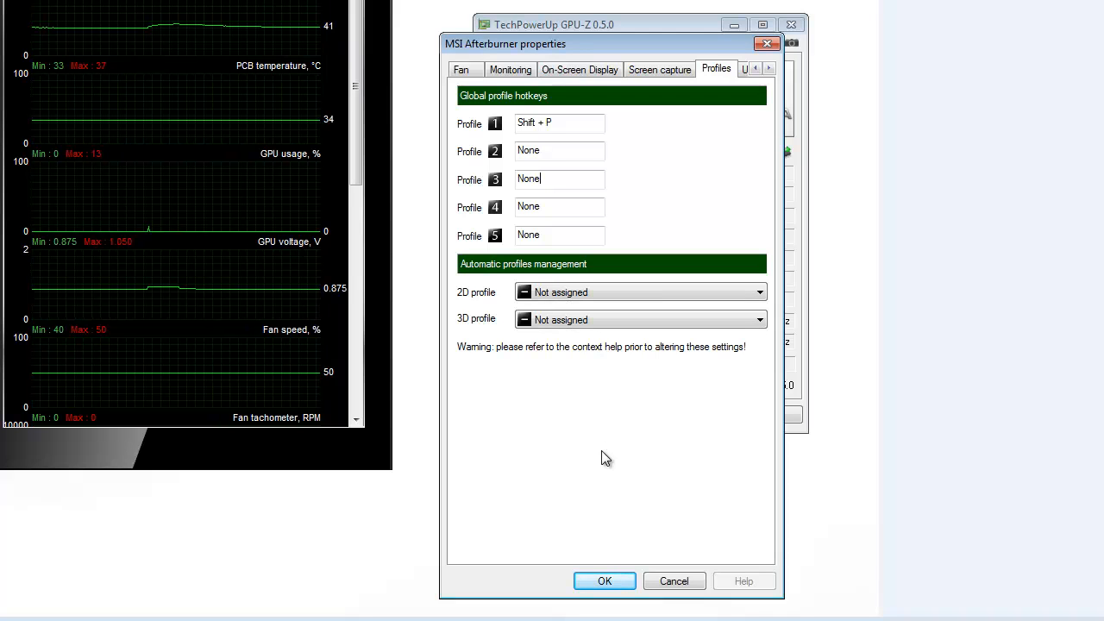
pyautogui.moveTo(582, 325)
# Step: Examine the user interface properties, including the language choices
pyautogui.click(767, 68)
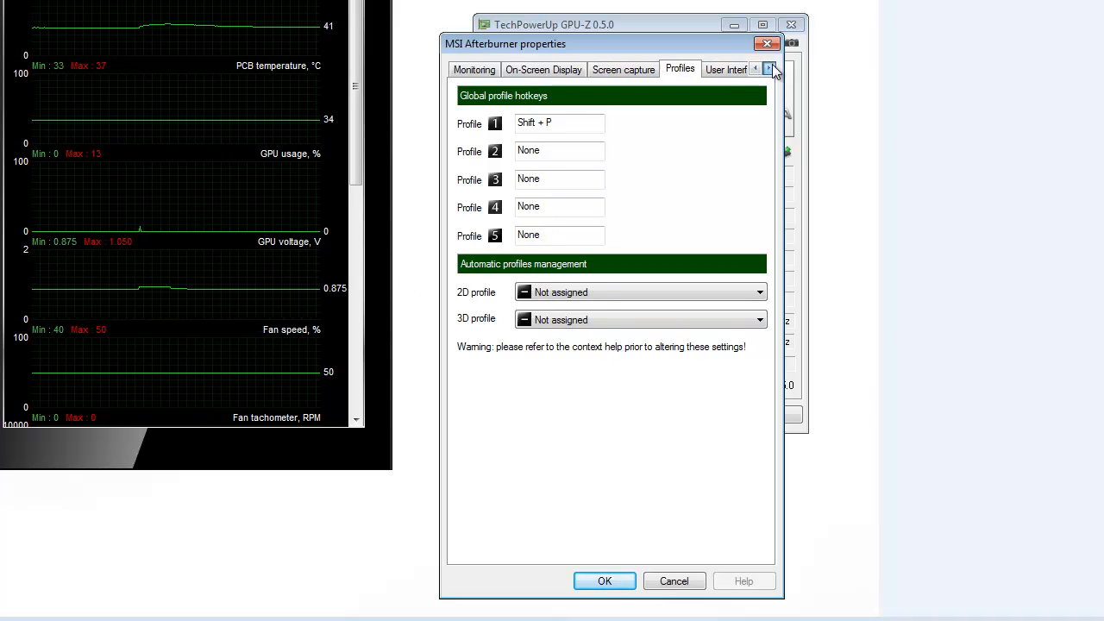
pyautogui.click(766, 69)
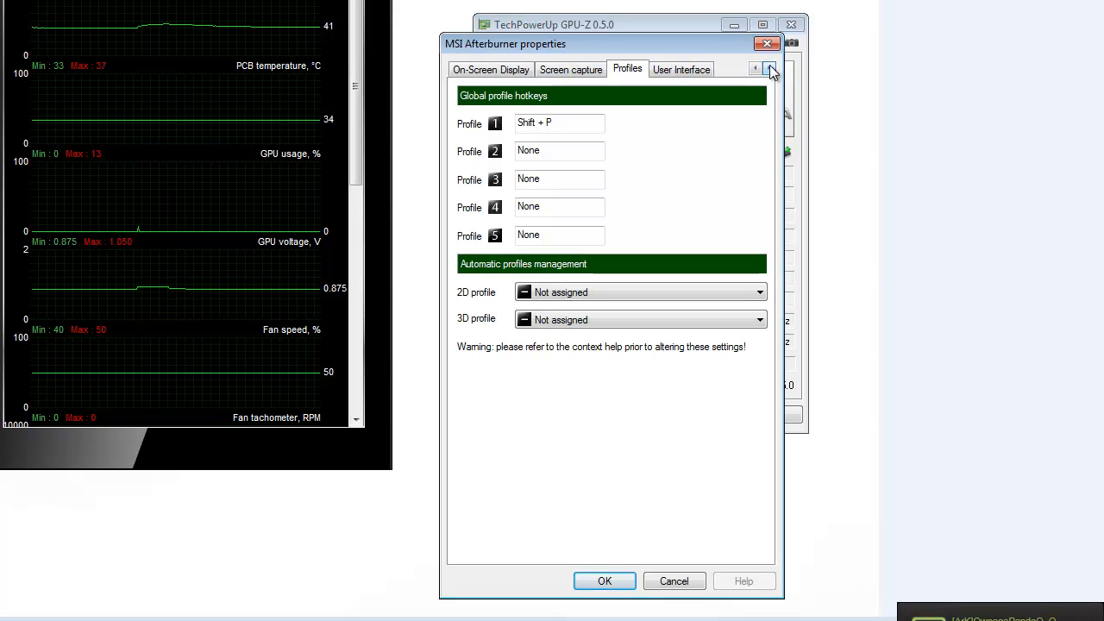
pyautogui.click(668, 70)
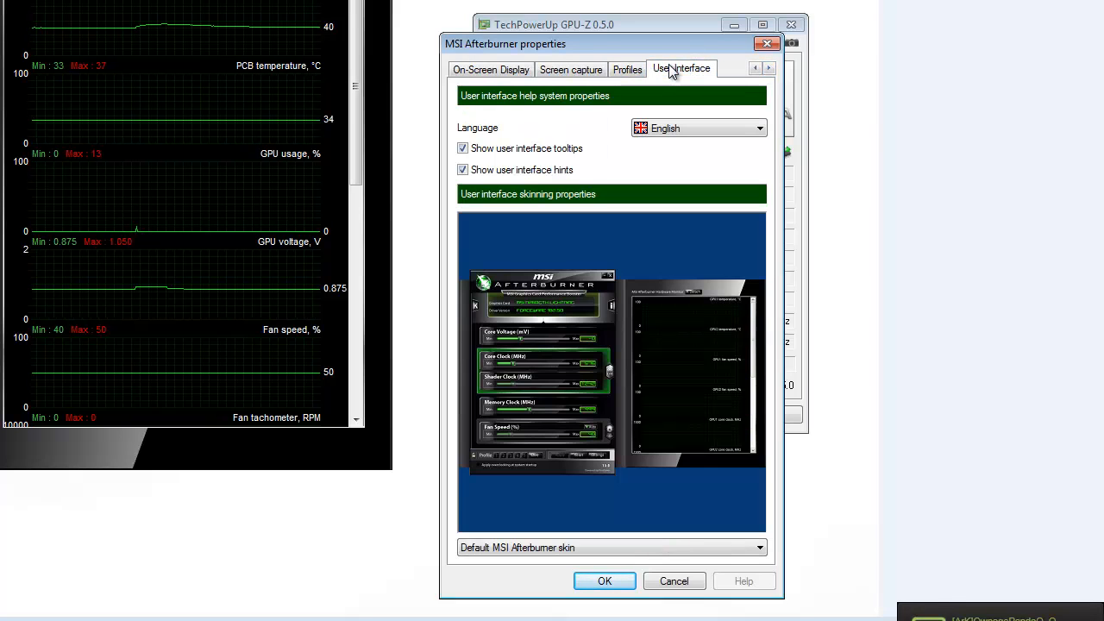
pyautogui.click(694, 127)
pyautogui.click(694, 127)
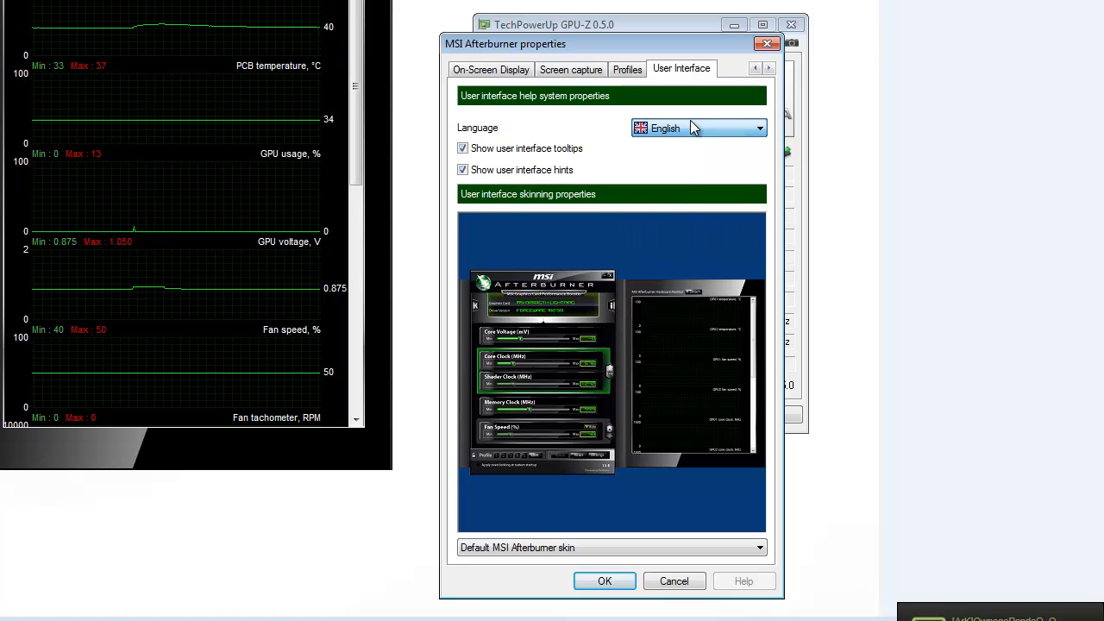
# Step: Preview the compact red, default blue and compact skins, then select the Default MSI Afterburner skin and accept the properties
pyautogui.click(540, 551)
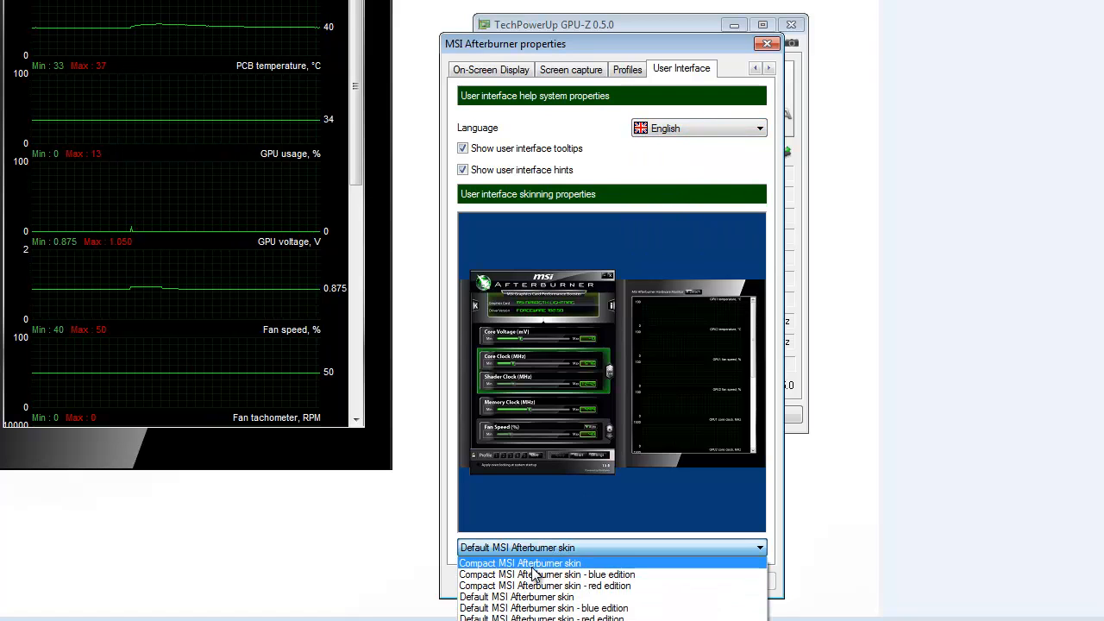
pyautogui.click(522, 586)
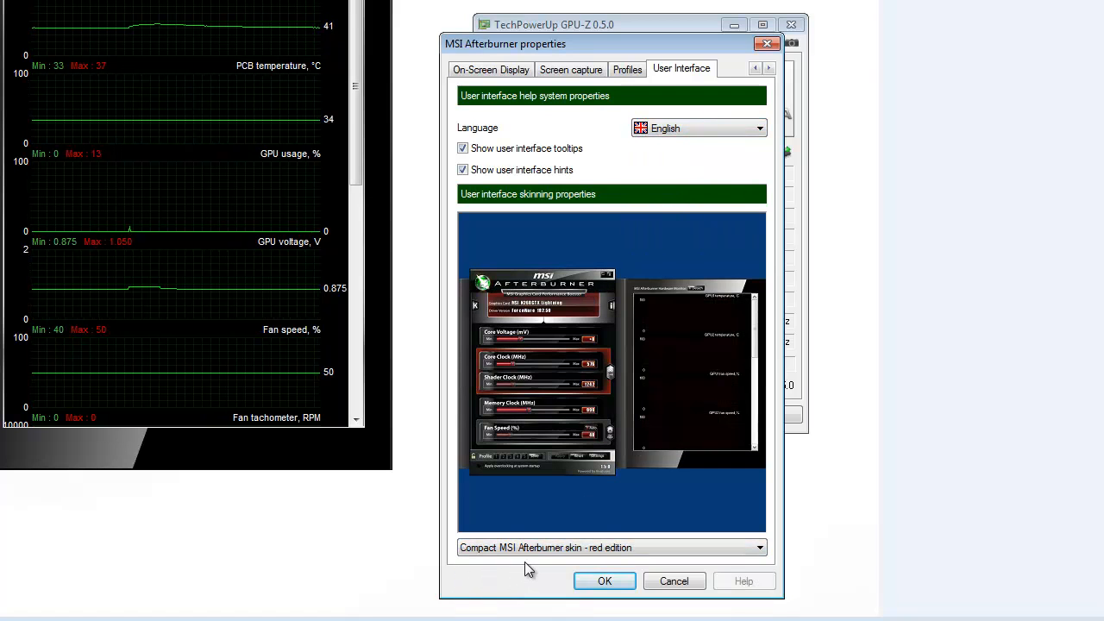
pyautogui.click(543, 552)
pyautogui.click(538, 606)
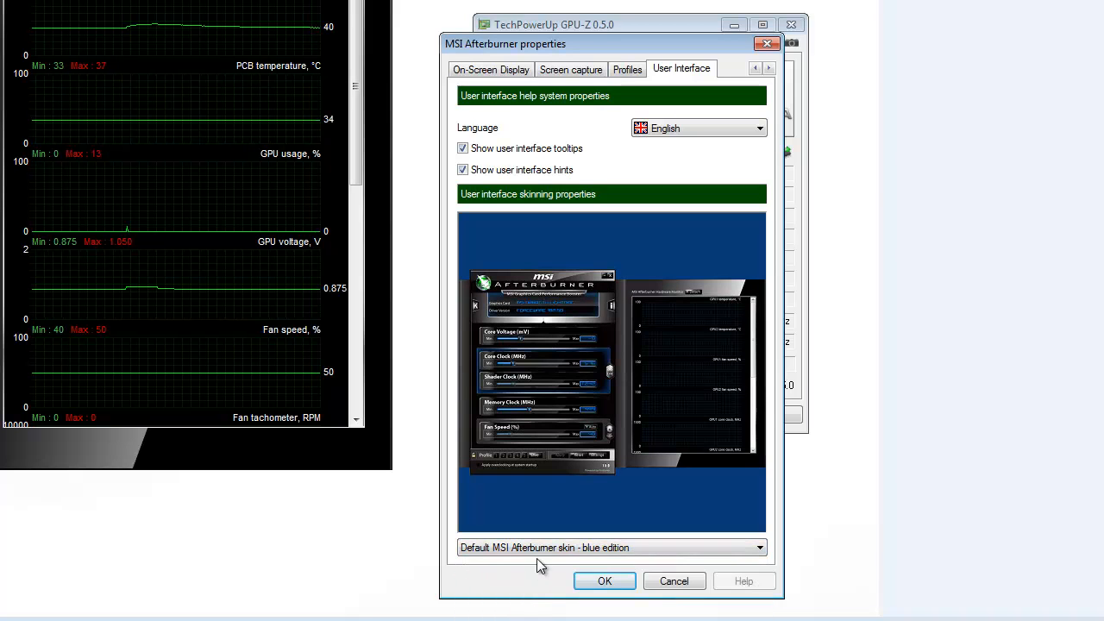
pyautogui.click(541, 550)
pyautogui.click(547, 595)
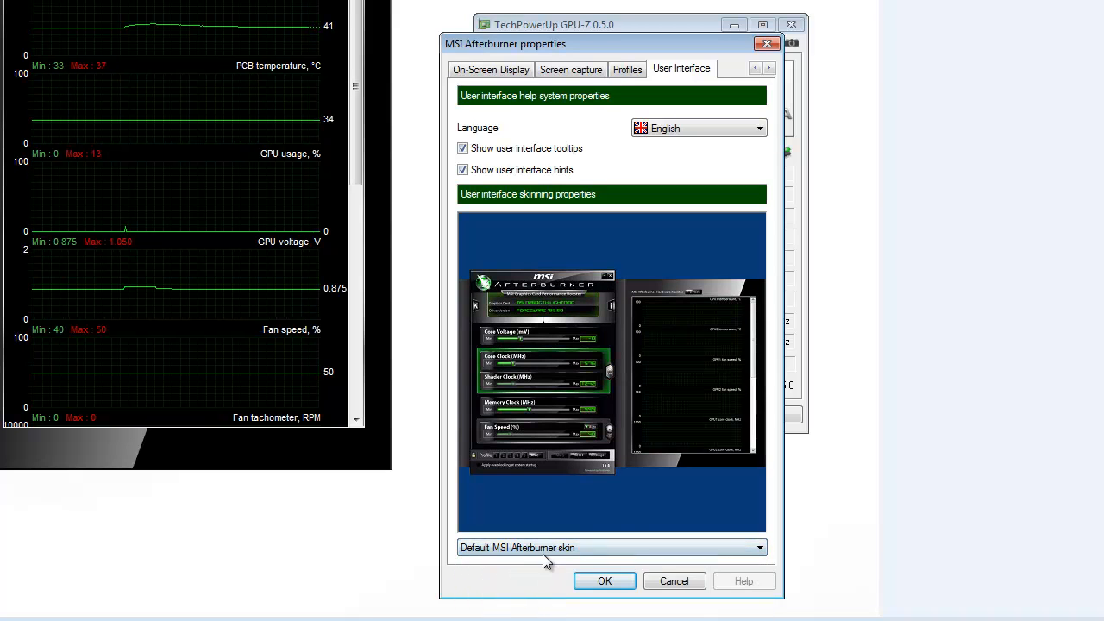
pyautogui.click(543, 554)
pyautogui.click(546, 559)
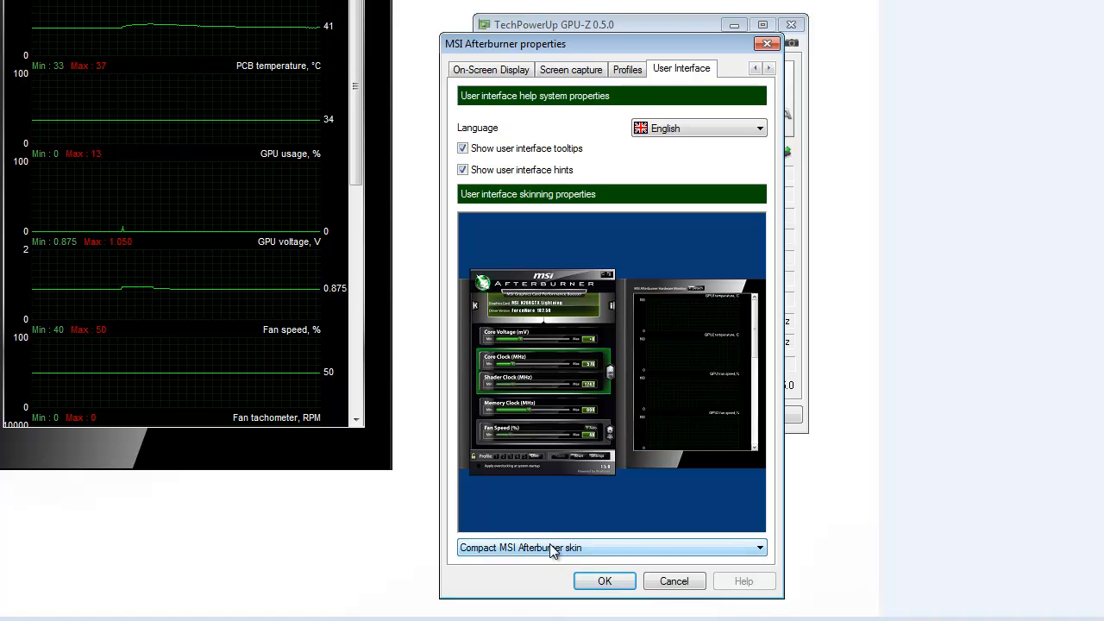
pyautogui.click(552, 550)
pyautogui.click(556, 595)
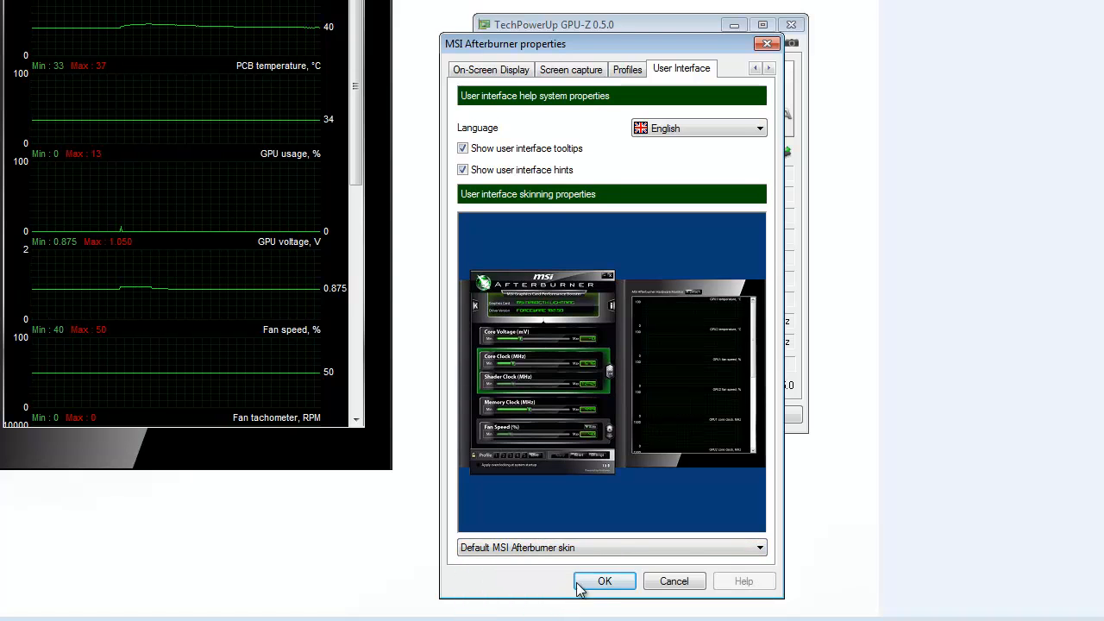
pyautogui.click(603, 581)
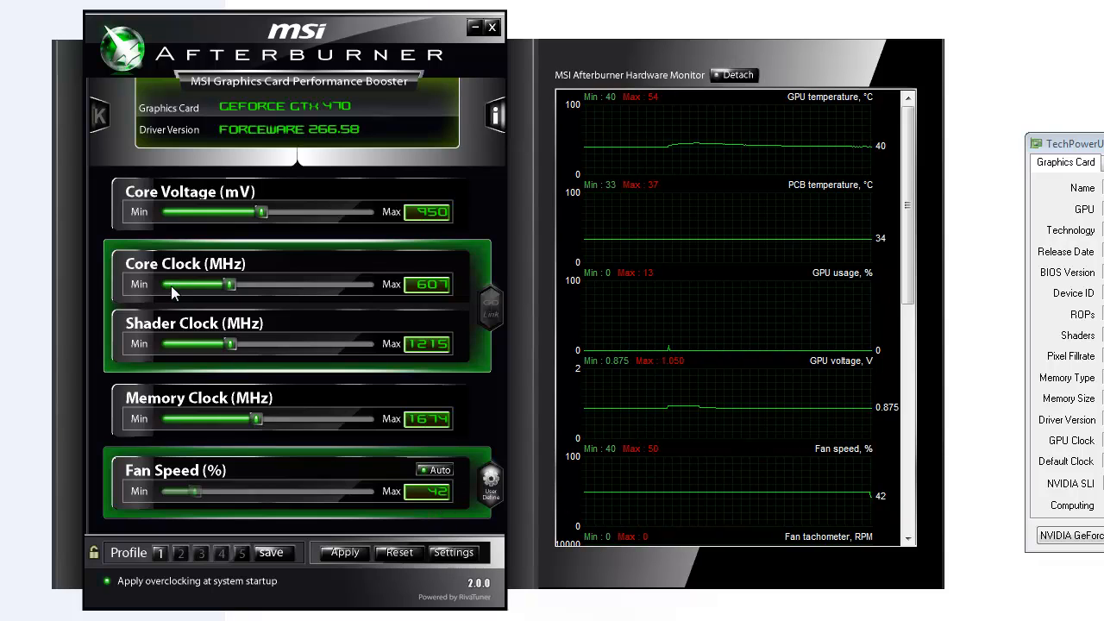
# Step: Load profile 1, then reset the clocks, voltage and fan settings to their defaults
pyautogui.click(162, 548)
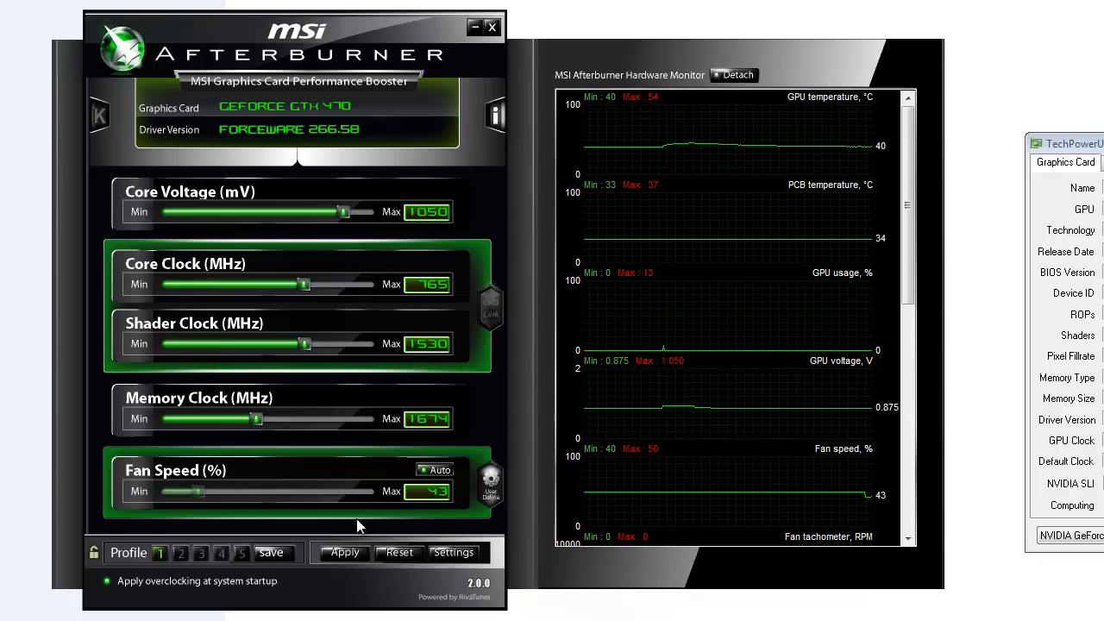
pyautogui.click(388, 555)
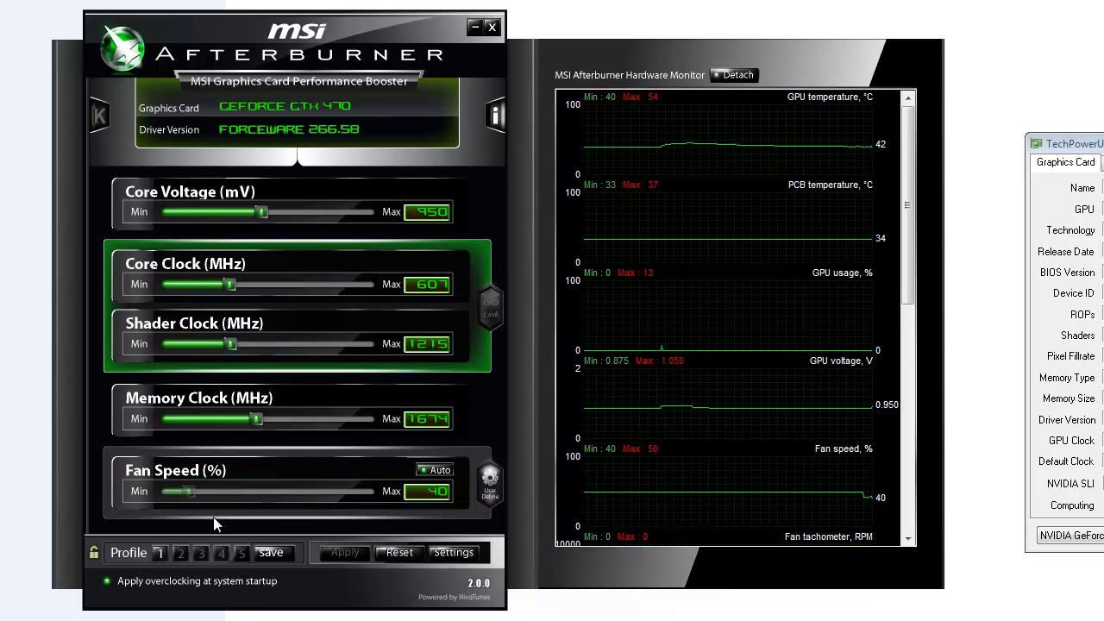
# Step: Apply a core clock of 648 MHz with the linked shader clock at 1296 MHz, then reset to the default clocks
pyautogui.moveTo(228, 286); pyautogui.dragTo(248, 286)
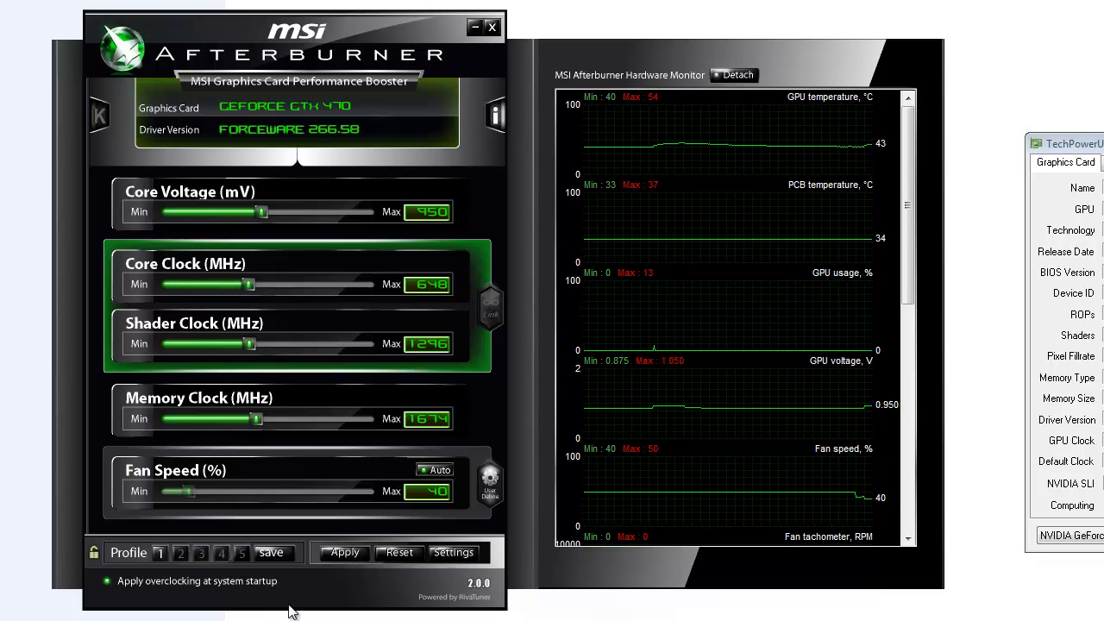
pyautogui.click(341, 558)
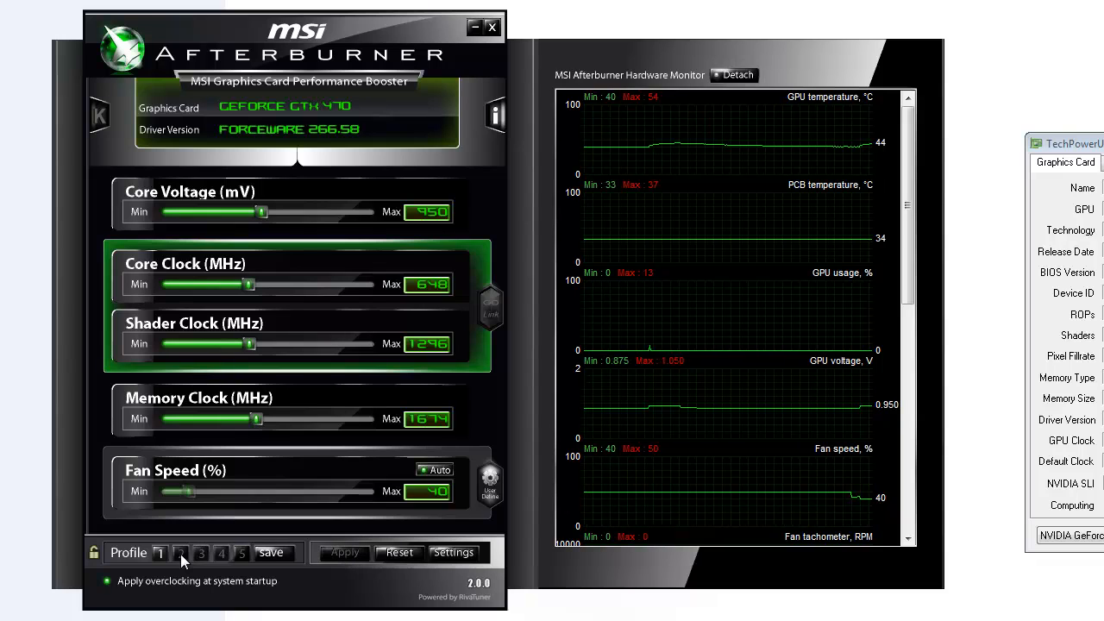
pyautogui.click(393, 552)
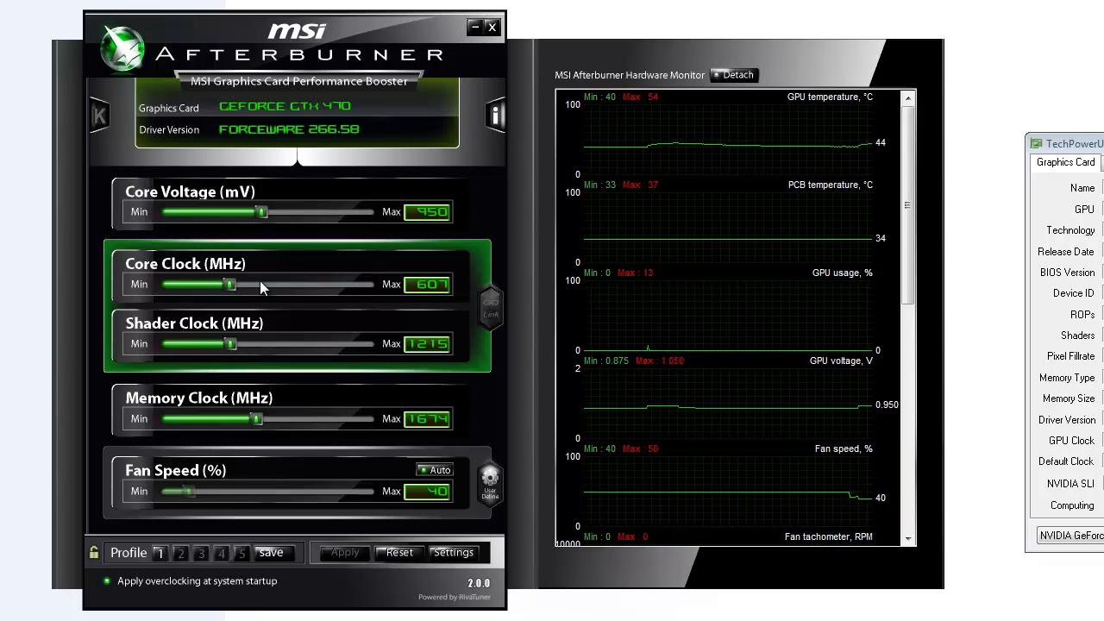
# Step: Apply a 637 MHz core and 1274 MHz shader clock, save it as profile 2, and reset the card to defaults
pyautogui.moveTo(228, 287); pyautogui.dragTo(243, 292)
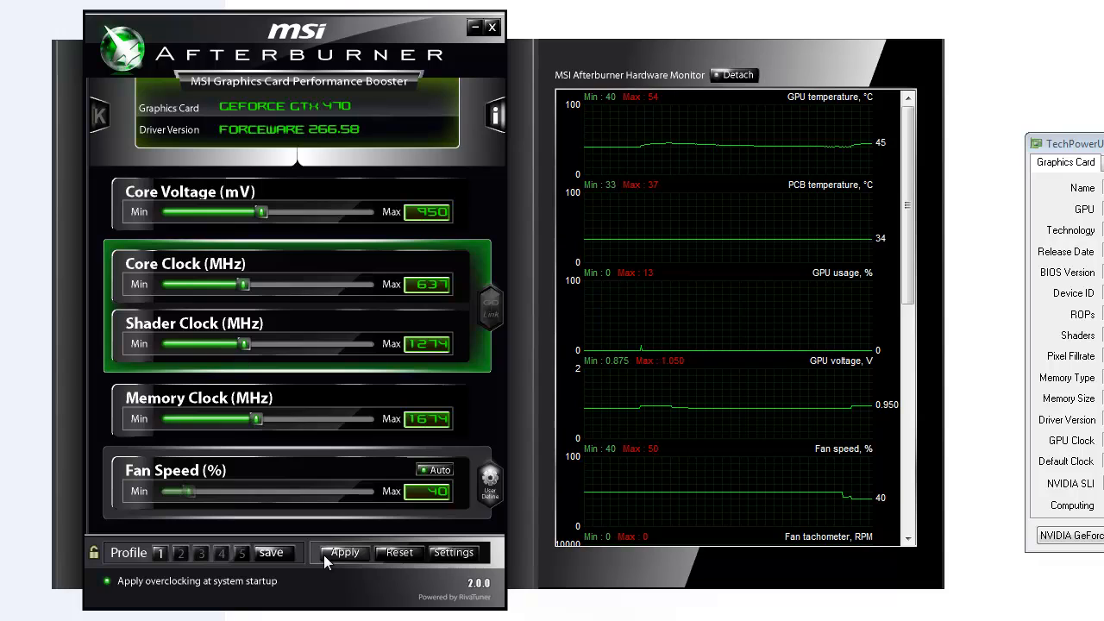
pyautogui.click(351, 551)
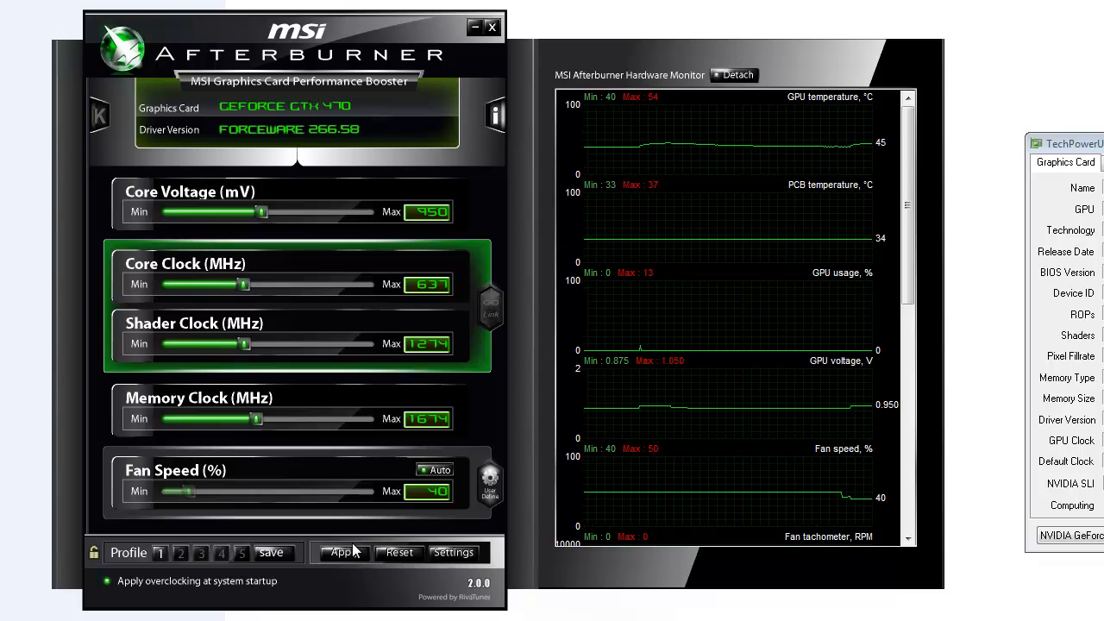
pyautogui.click(271, 552)
pyautogui.click(185, 547)
pyautogui.click(178, 552)
pyautogui.click(403, 553)
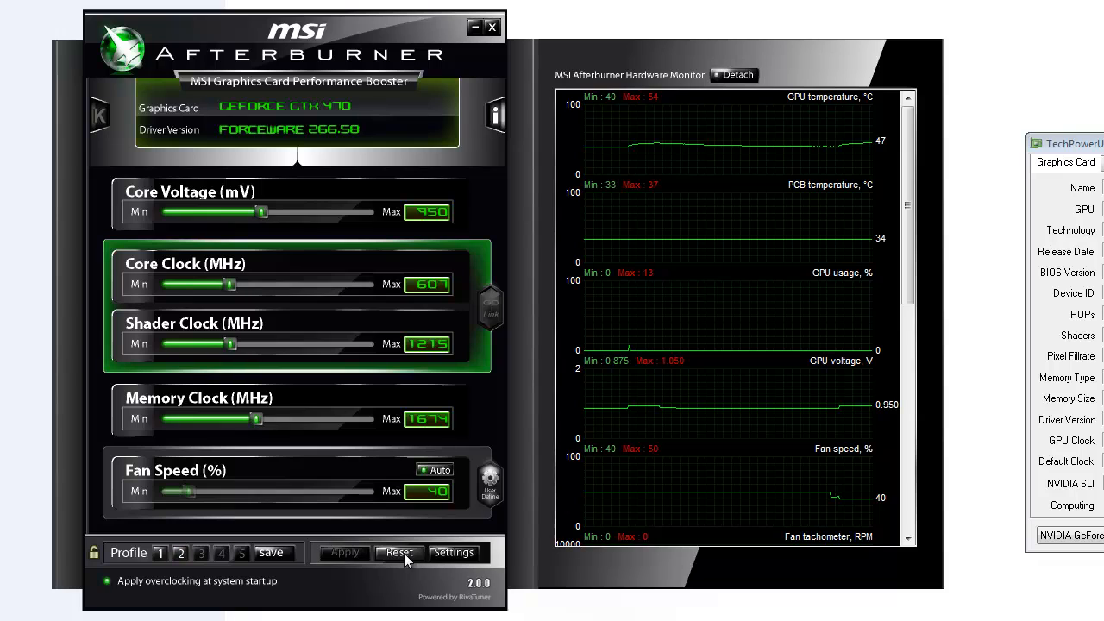
# Step: Clear the saved profile 2, then load profile 1 and reset the settings to their defaults
pyautogui.rightClick(179, 553)
pyautogui.click(271, 552)
pyautogui.click(200, 553)
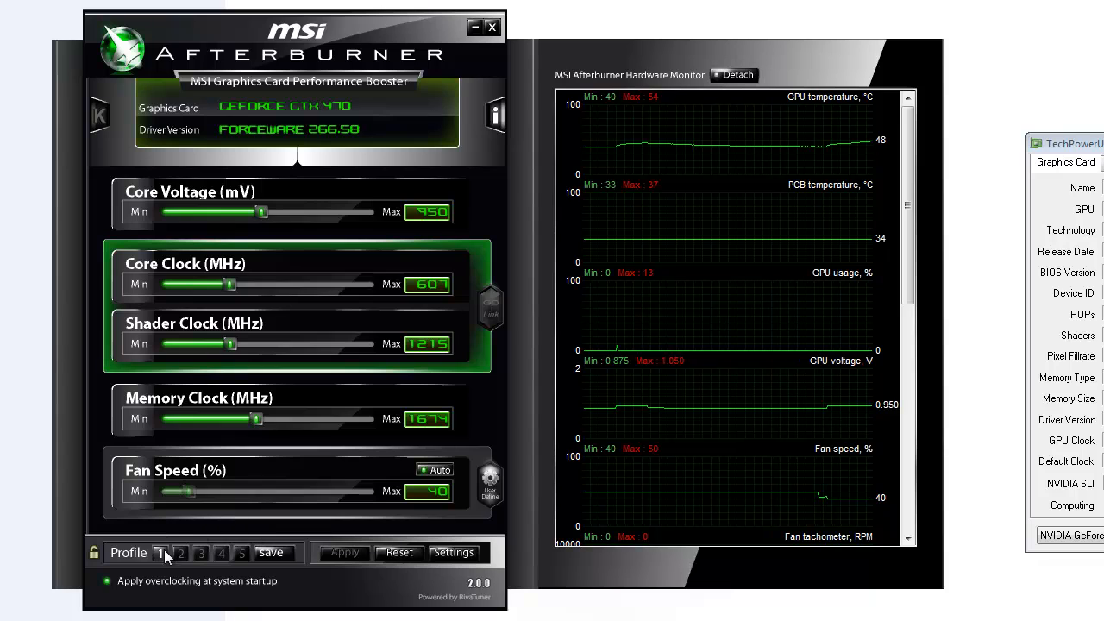
pyautogui.click(163, 551)
pyautogui.click(413, 555)
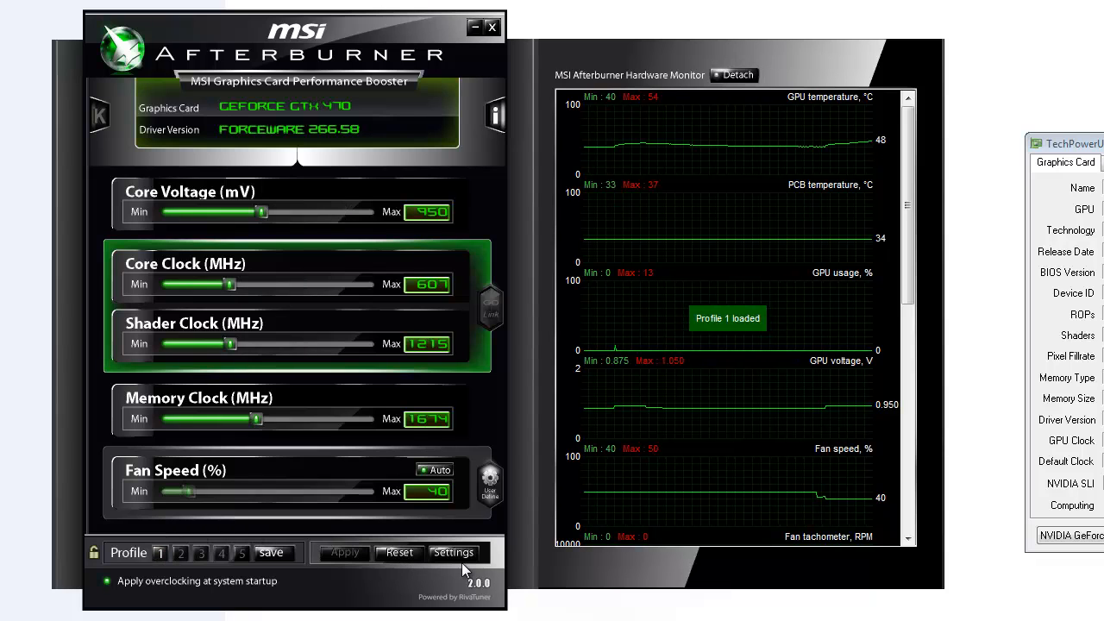
pyautogui.click(453, 553)
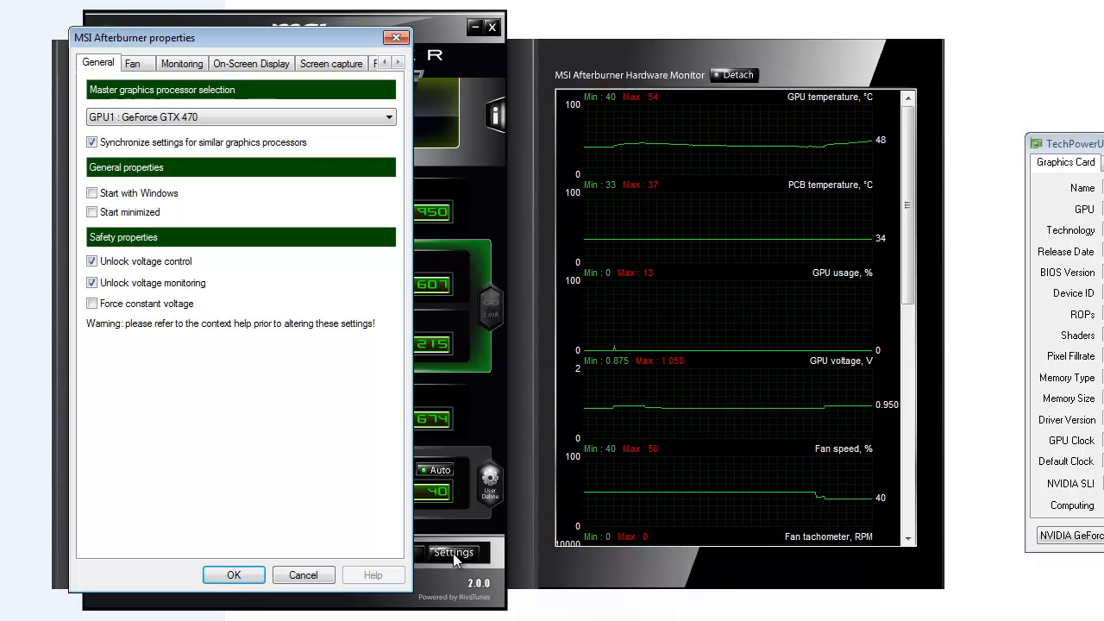
pyautogui.click(396, 37)
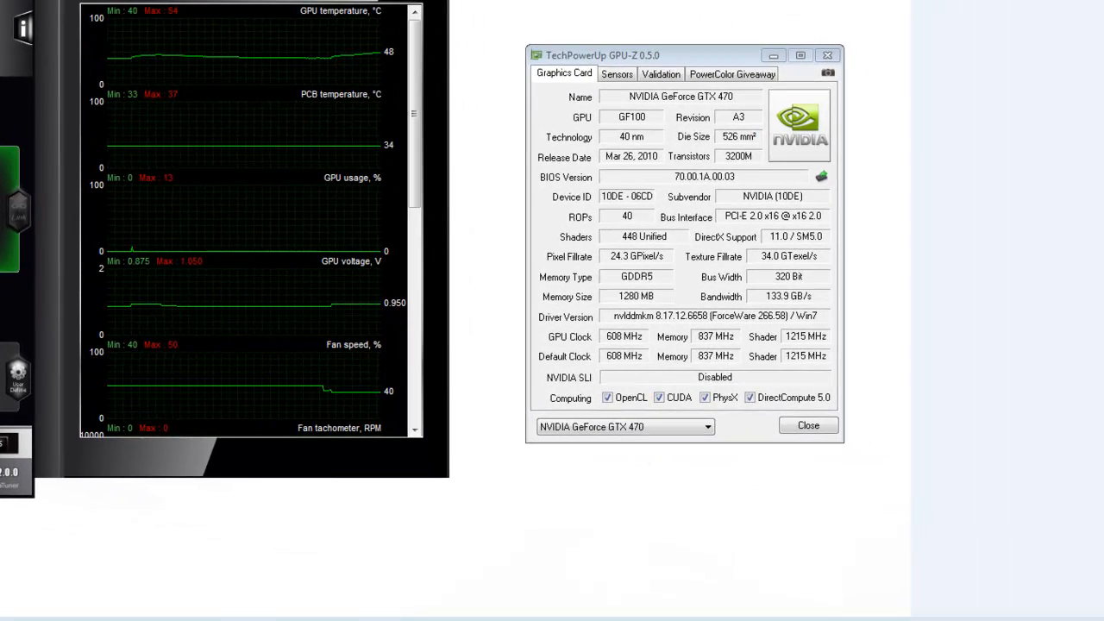
# Step: Switch to RivaTuner Statistics Server from the system tray and place its window between the MSI Afterburner controls and GPU-Z
pyautogui.click(1045, 620)
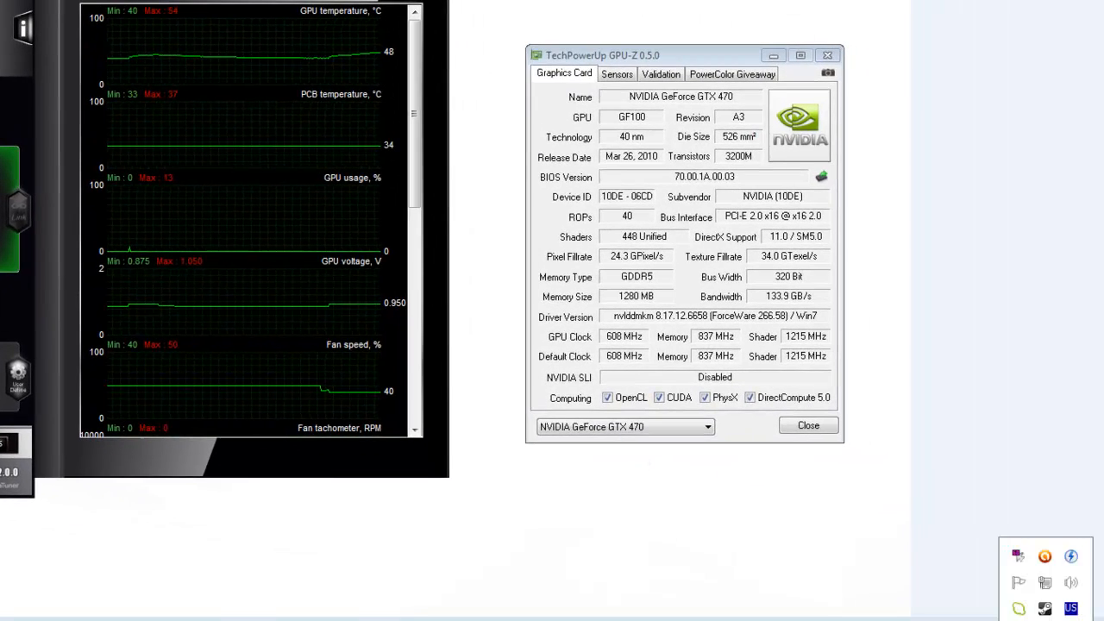
pyautogui.click(1023, 560)
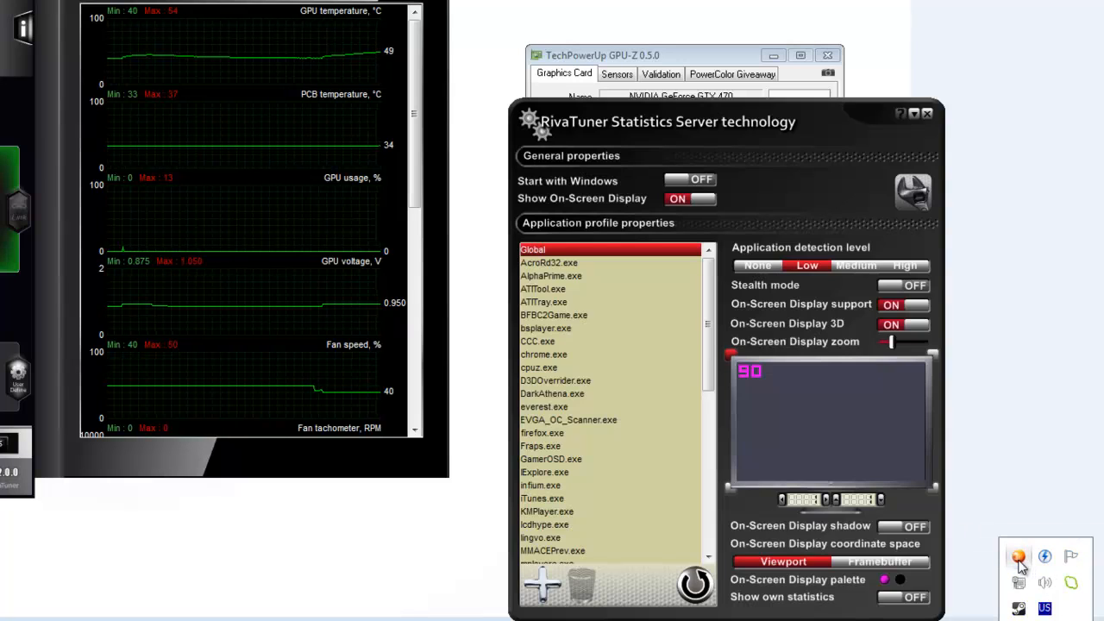
pyautogui.moveTo(824, 123); pyautogui.dragTo(326, 53)
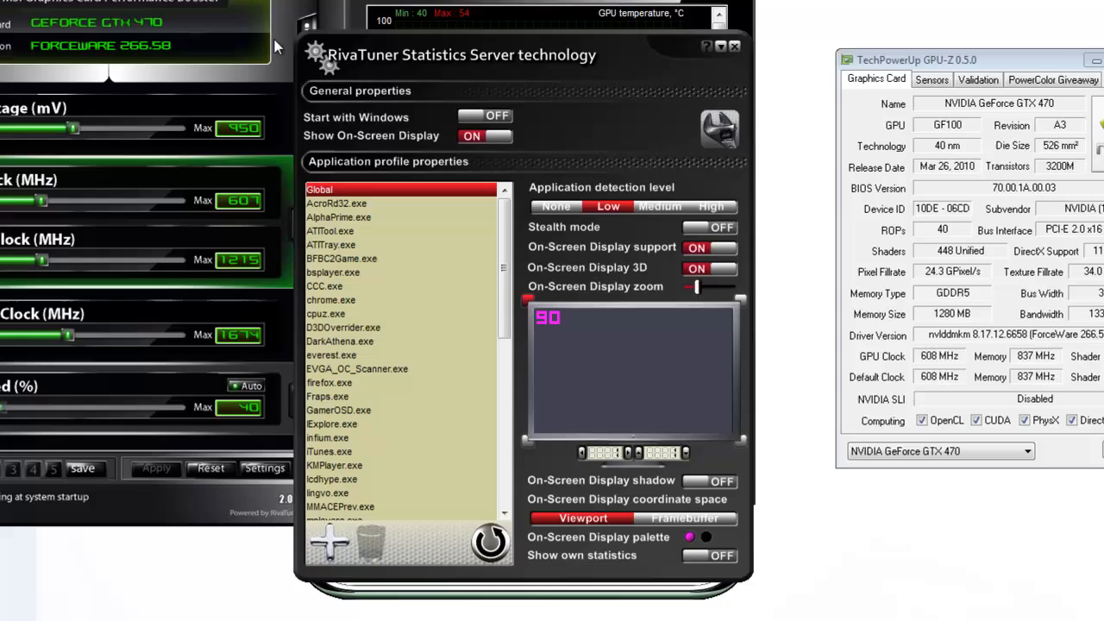
pyautogui.moveTo(433, 63); pyautogui.dragTo(453, 58)
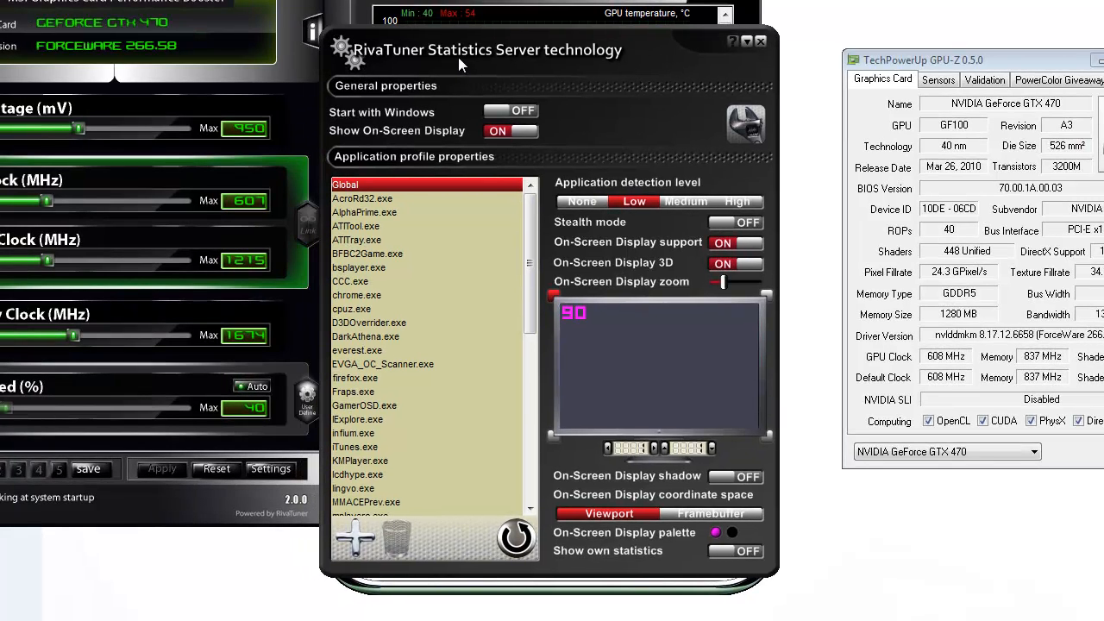
pyautogui.moveTo(456, 56); pyautogui.dragTo(461, 56)
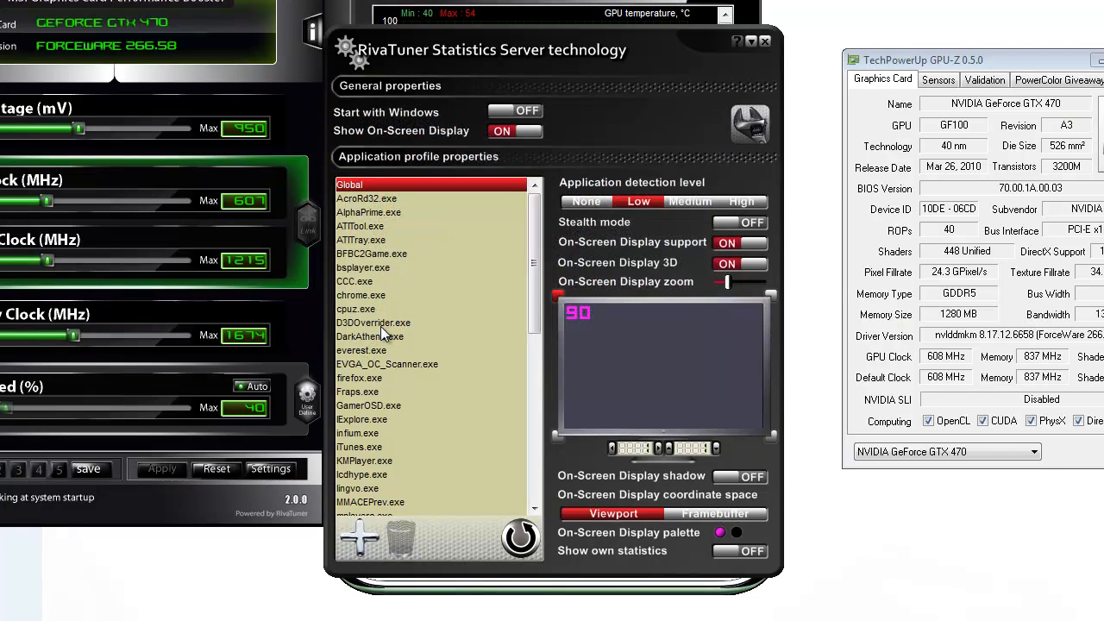
# Step: Compare the Global profile's on-screen display settings with application profiles such as D3DOverrider.exe, cpuz.exe, iTunes.exe and IExplore.exe
pyautogui.click(416, 318)
pyautogui.scroll(-3, 417, 316)
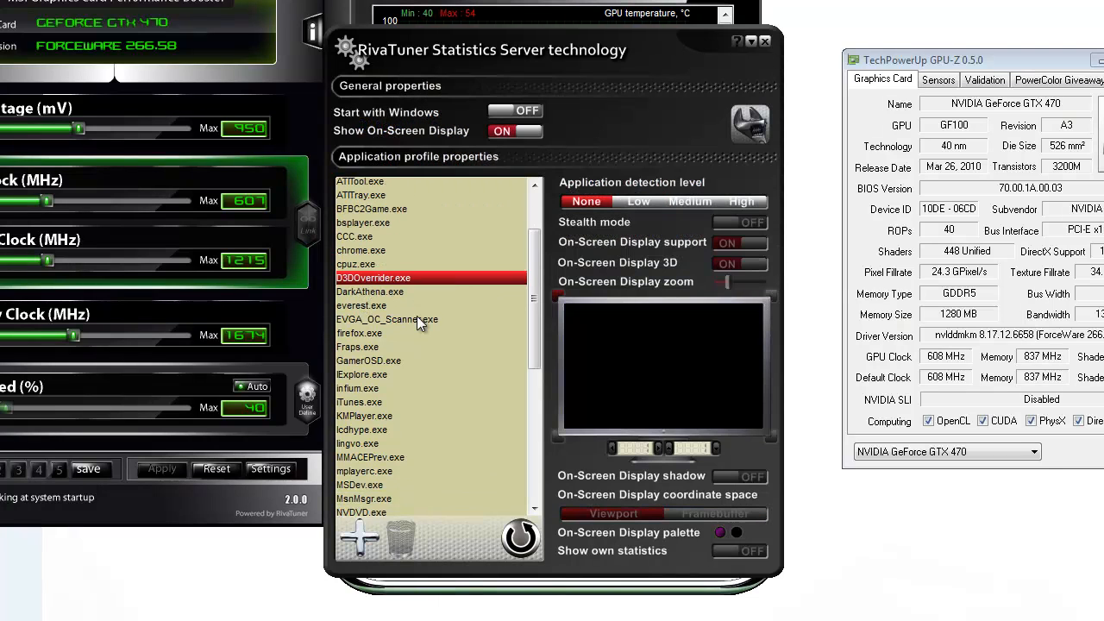
pyautogui.scroll(3, 416, 315)
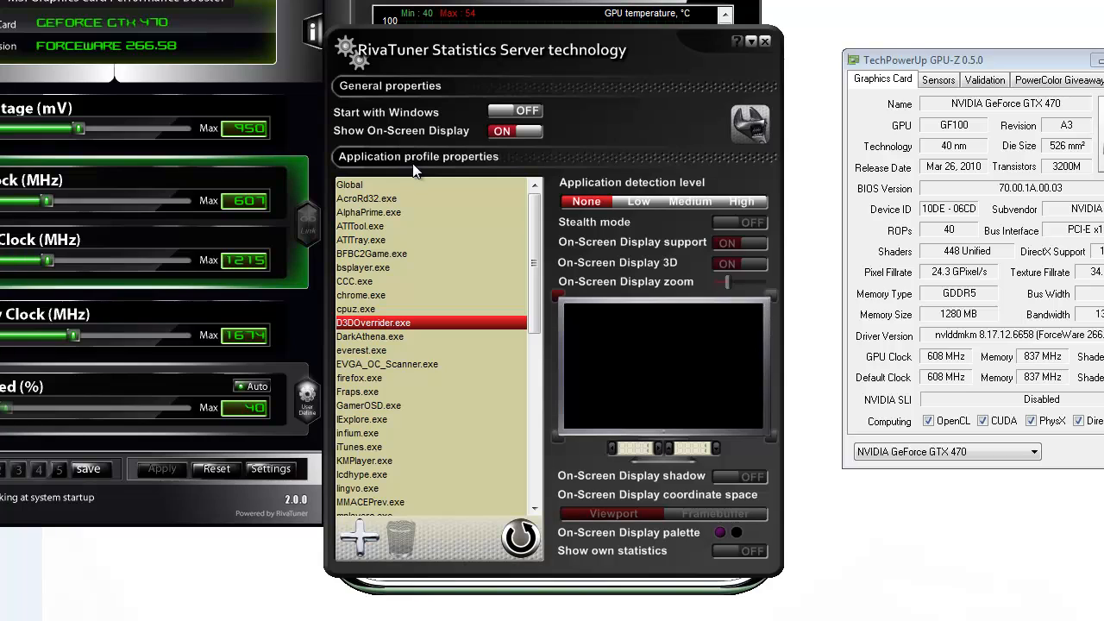
pyautogui.click(398, 209)
pyautogui.click(404, 186)
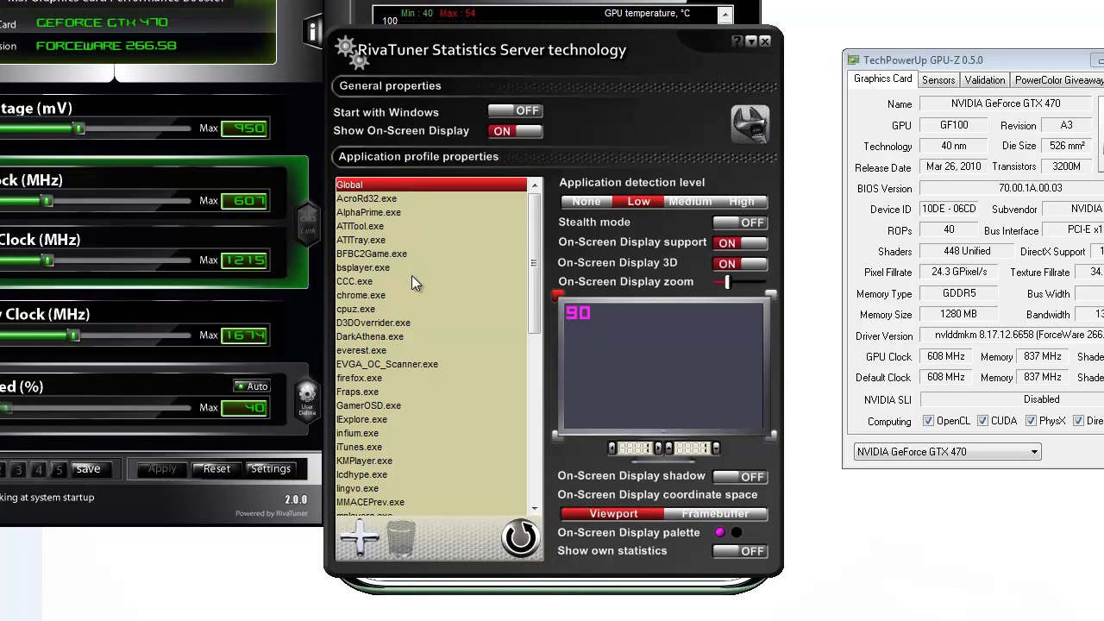
pyautogui.click(401, 309)
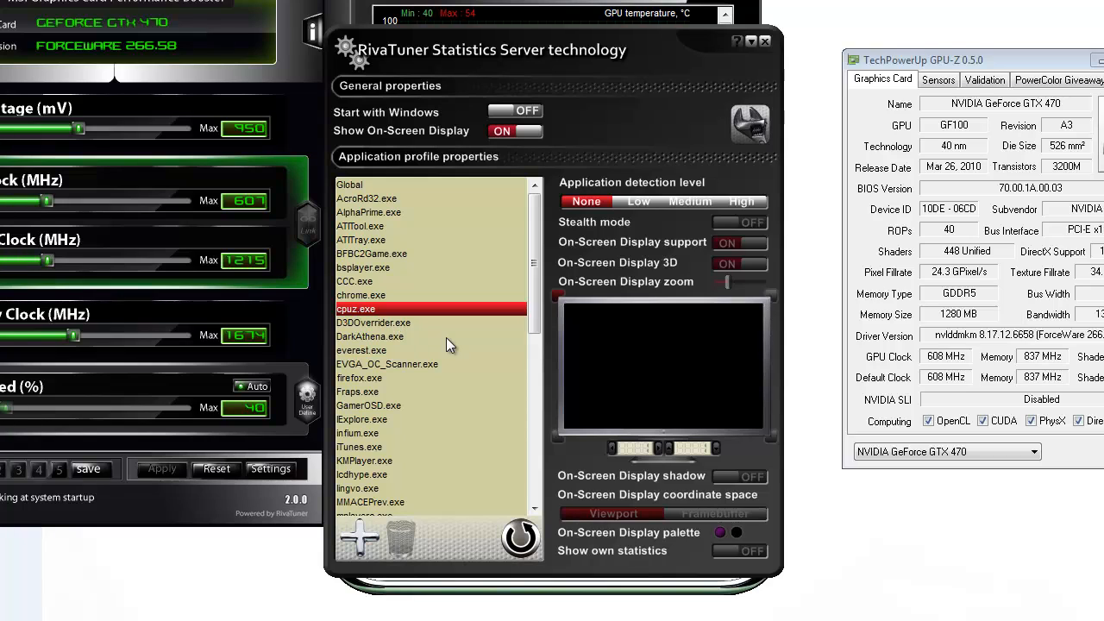
pyautogui.scroll(-1, 440, 349)
pyautogui.click(406, 404)
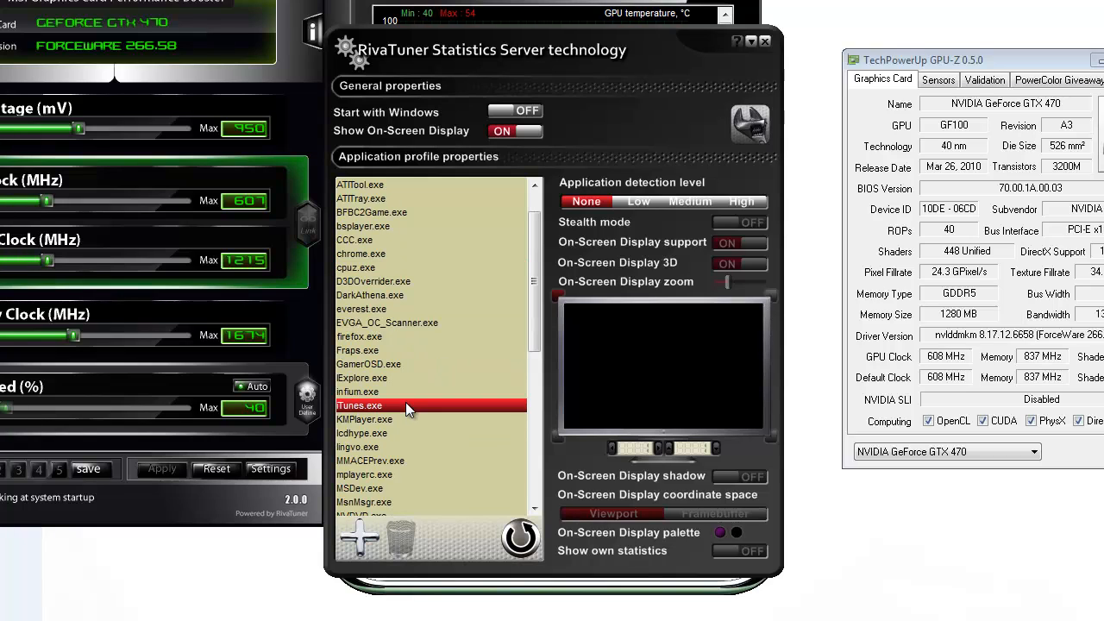
pyautogui.scroll(1, 372, 386)
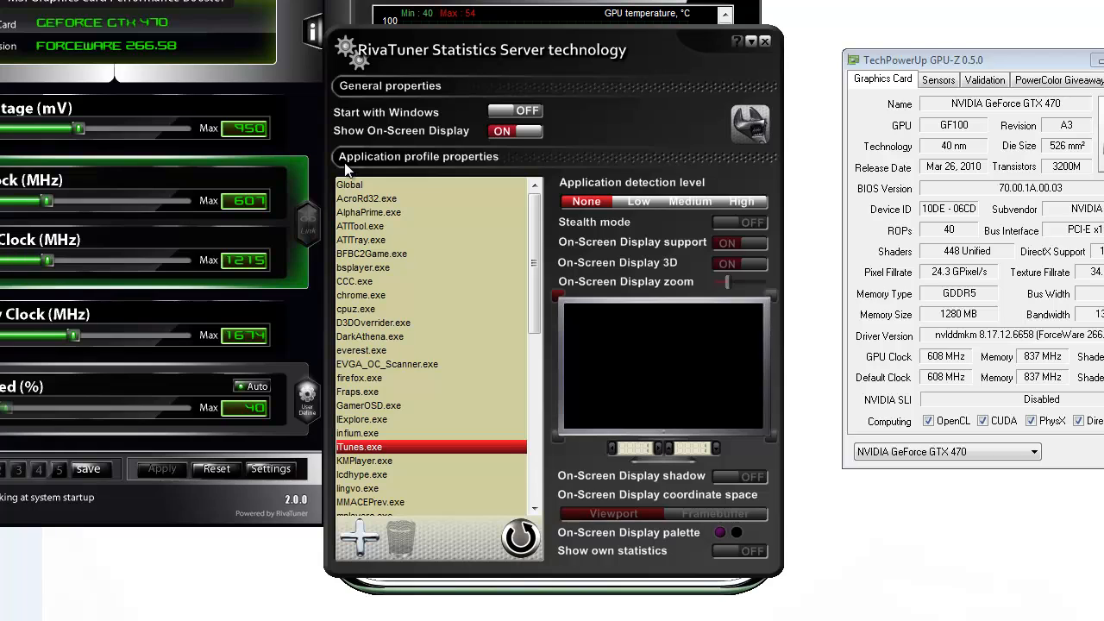
pyautogui.click(366, 189)
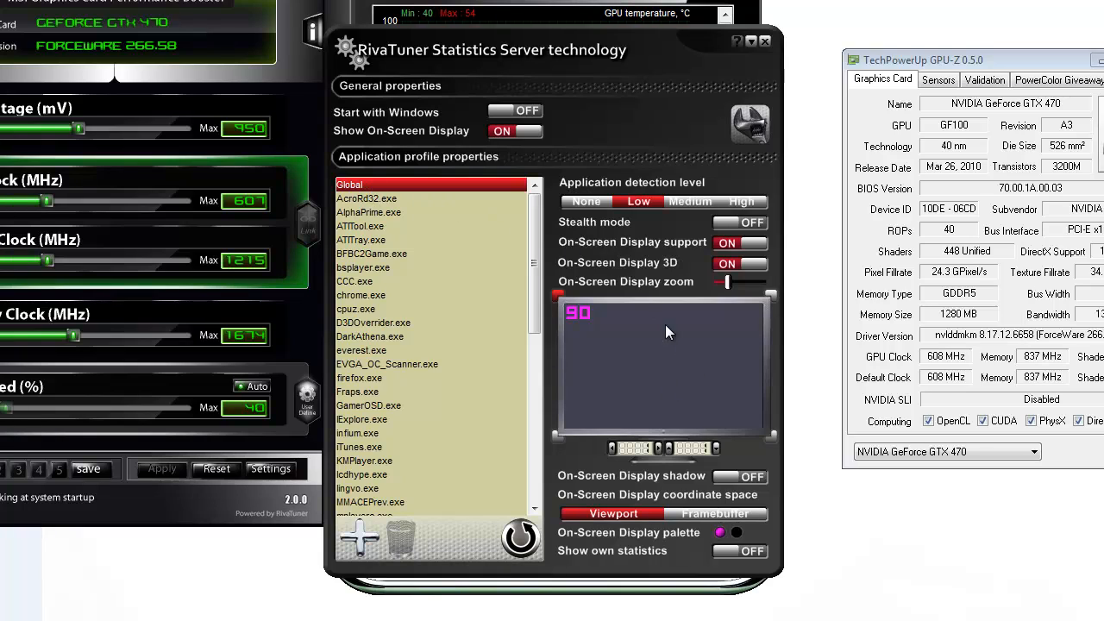
pyautogui.click(410, 420)
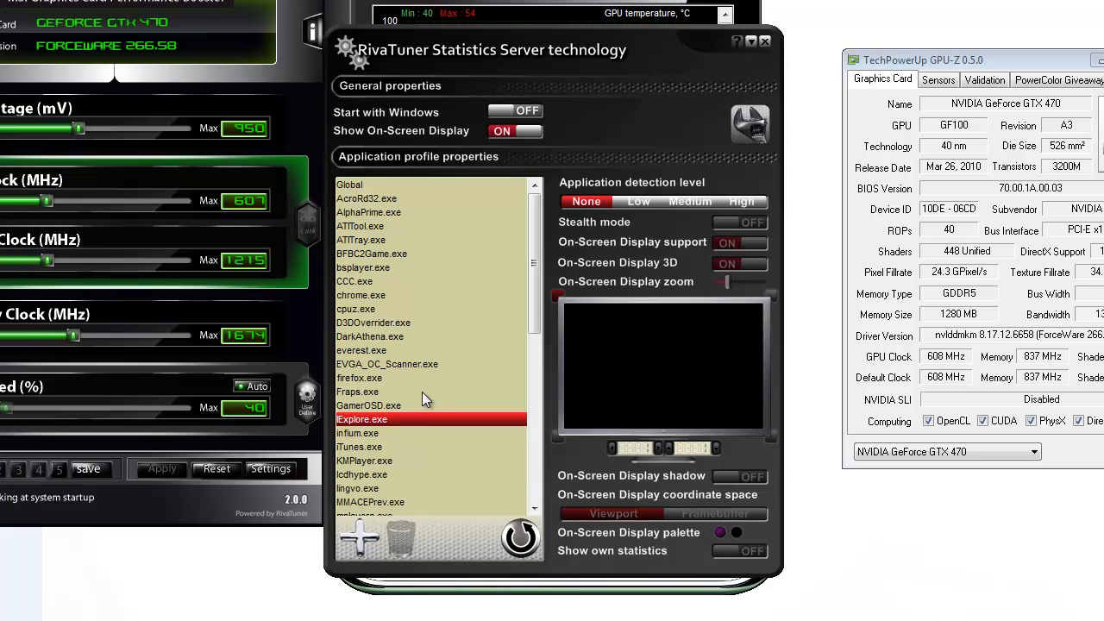
# Step: Set the Global profile's application detection level to Medium
pyautogui.click(394, 184)
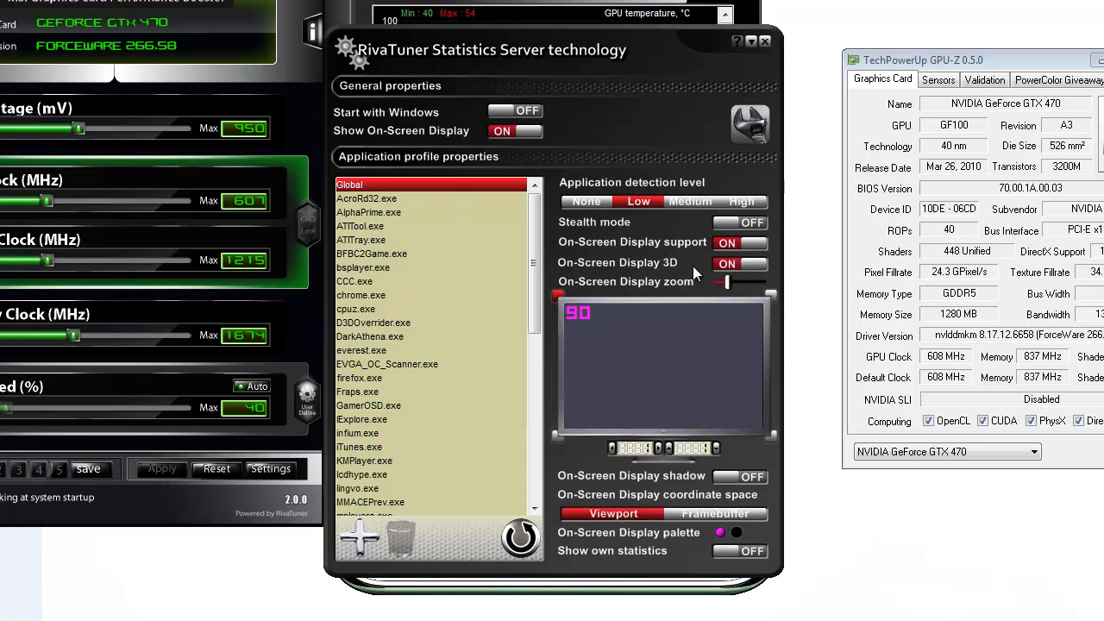
pyautogui.click(682, 202)
pyautogui.click(656, 200)
pyautogui.click(682, 203)
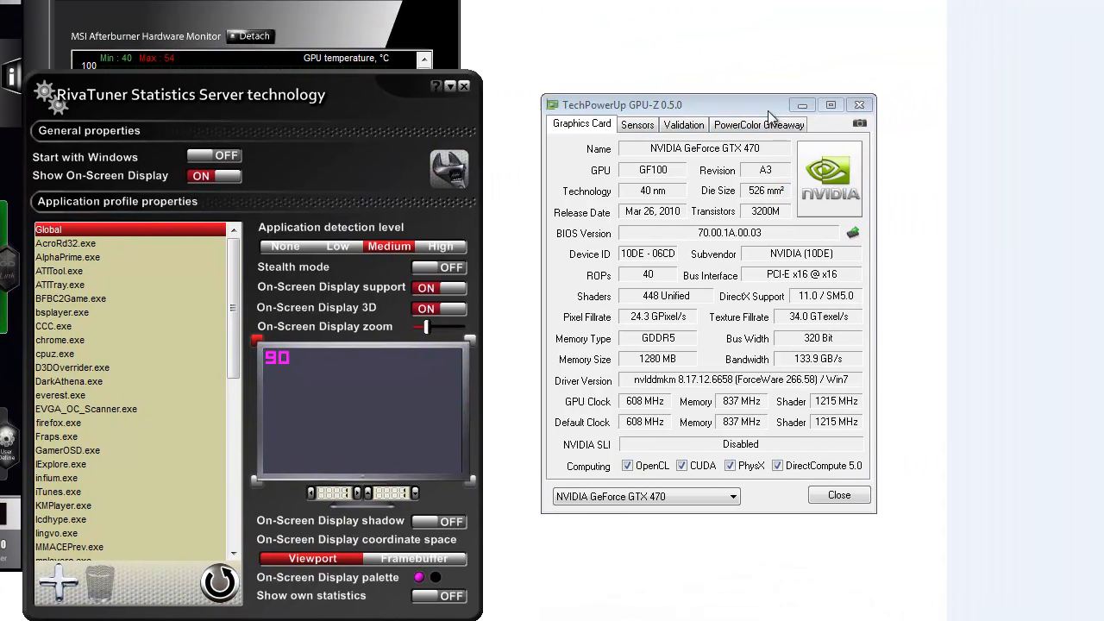
# Step: Reposition the GPU-Z window beside the RivaTuner Statistics Server window
pyautogui.moveTo(1055, 59); pyautogui.dragTo(605, 309)
pyautogui.moveTo(294, 351); pyautogui.dragTo(790, 111)
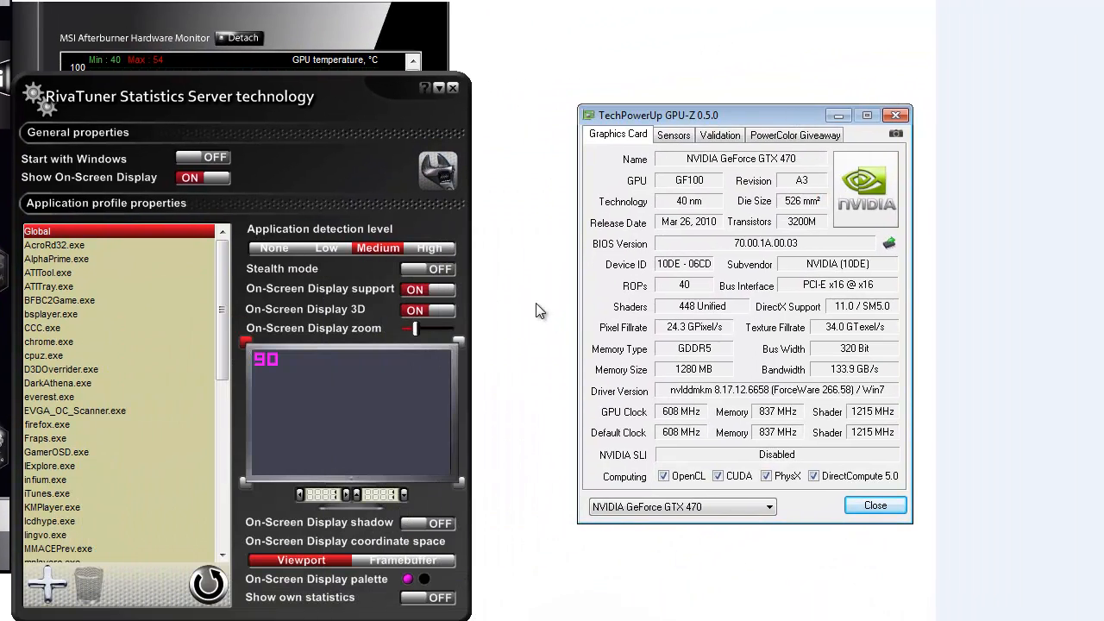